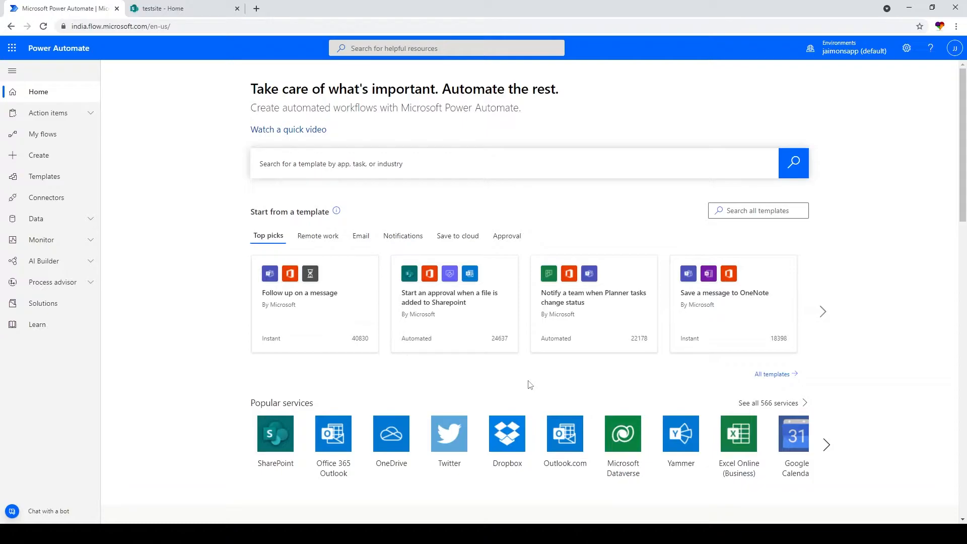
Start a new instant cloud flow named 'Storyline to Excel'
{"action": "left_click", "coordinate": [49, 163]}
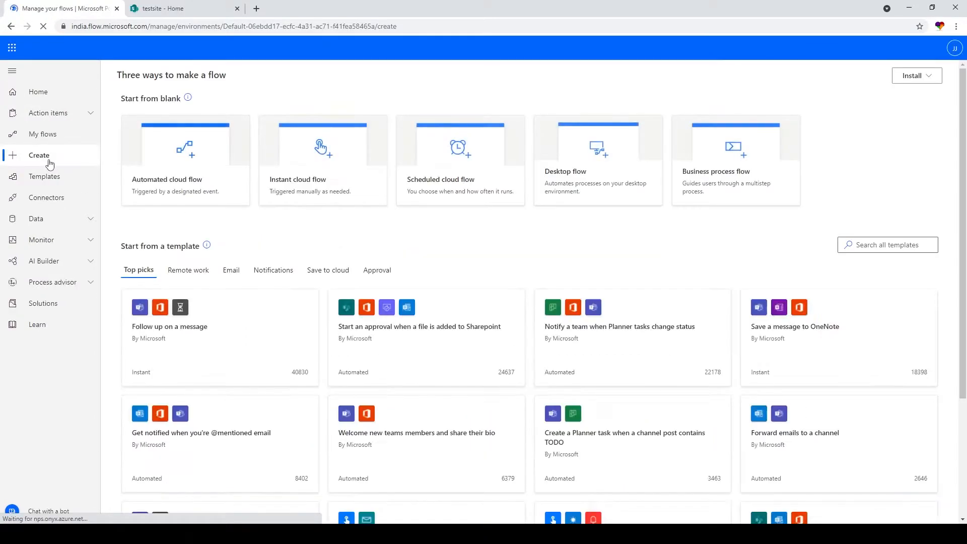
{"action": "left_click", "coordinate": [342, 170]}
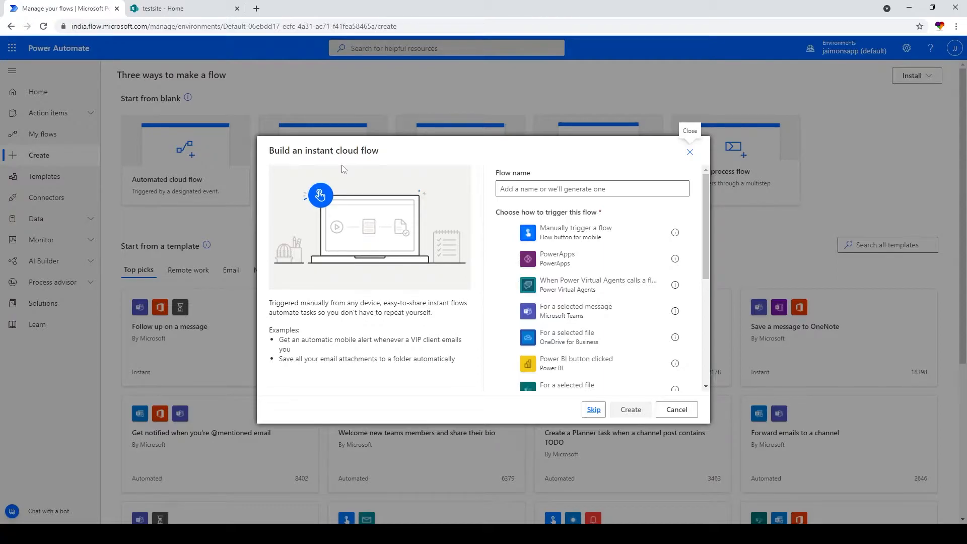
{"action": "left_click", "coordinate": [582, 189]}
{"action": "type", "text": "S"}
{"action": "key", "text": "BackSpace"}
{"action": "type", "text": "Storyline to "}
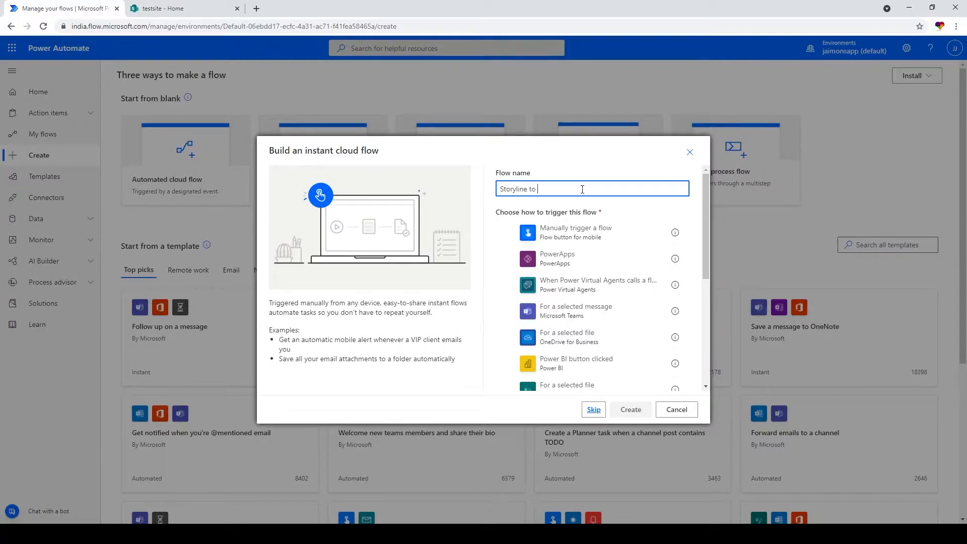
{"action": "type", "text": "Excel"}
Choose 'When an HTTP request is received' as the flow's trigger
{"action": "scroll", "coordinate": [569, 327], "scroll_direction": "down", "scroll_amount": 1}
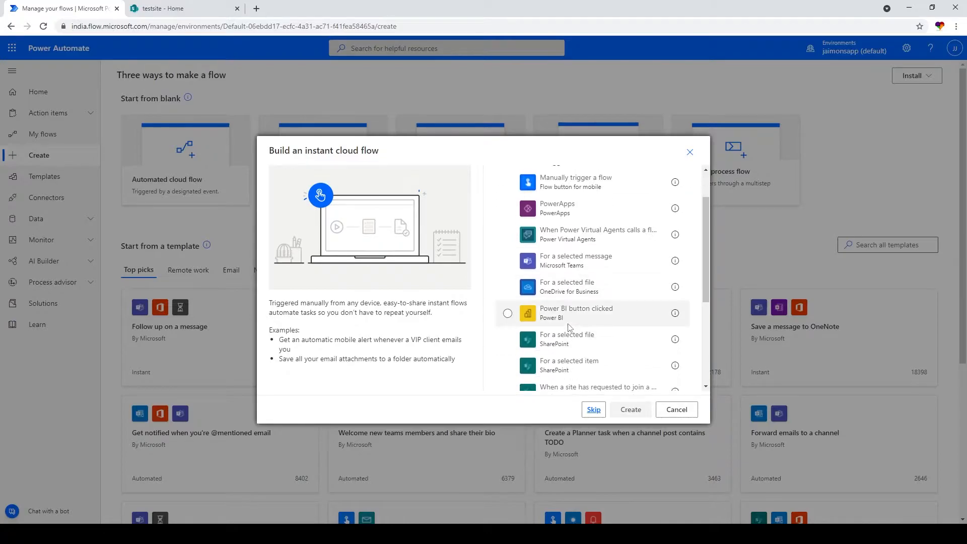
{"action": "scroll", "coordinate": [569, 328], "scroll_direction": "down", "scroll_amount": 3}
{"action": "scroll", "coordinate": [569, 327], "scroll_direction": "up", "scroll_amount": 5}
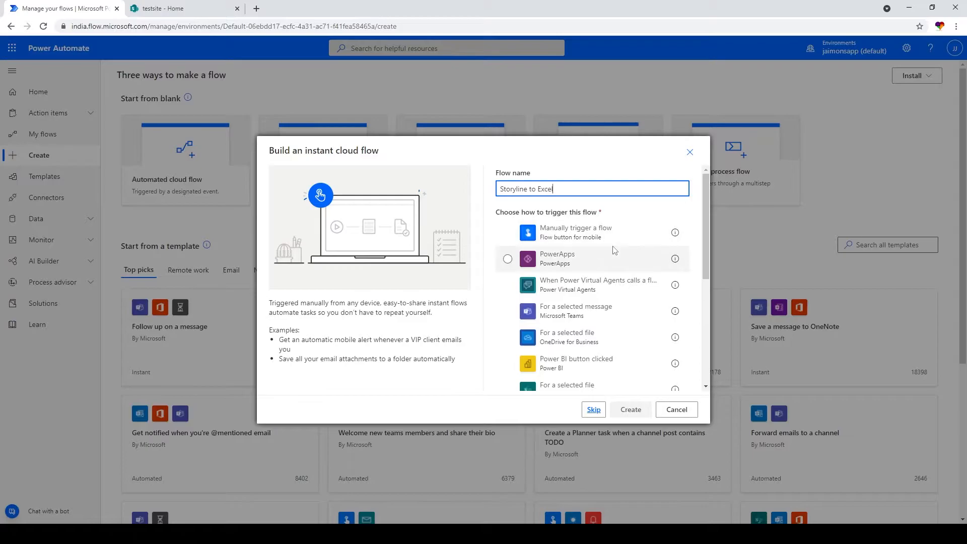
{"action": "scroll", "coordinate": [612, 249], "scroll_direction": "down", "scroll_amount": 5}
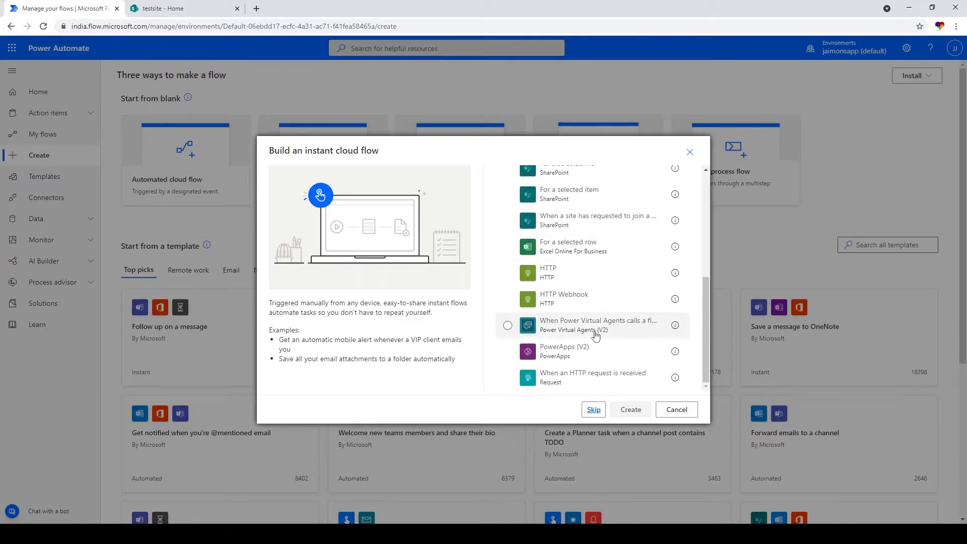
{"action": "left_click", "coordinate": [574, 386]}
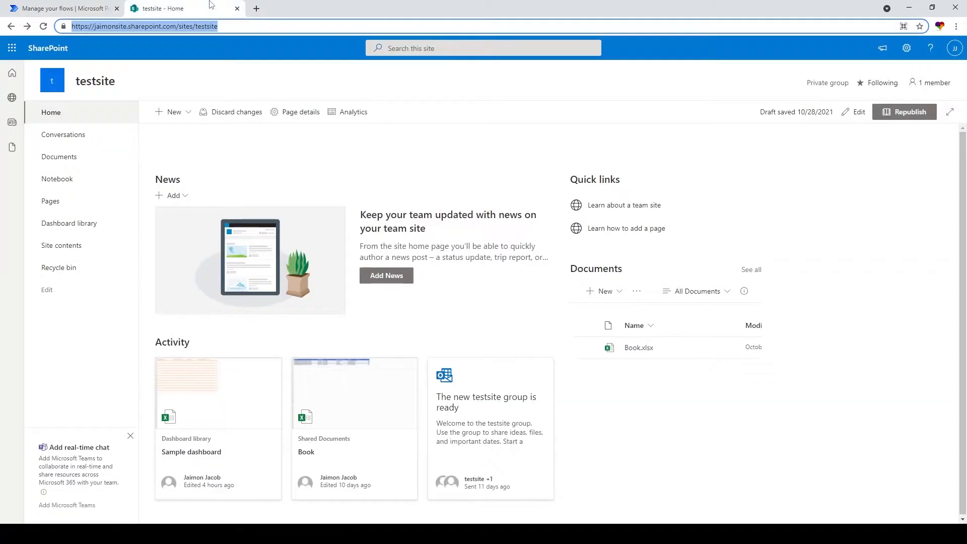
Open the Sample dashboard workbook from the testsite SharePoint activity
{"action": "left_click", "coordinate": [212, 8]}
{"action": "left_click", "coordinate": [200, 381]}
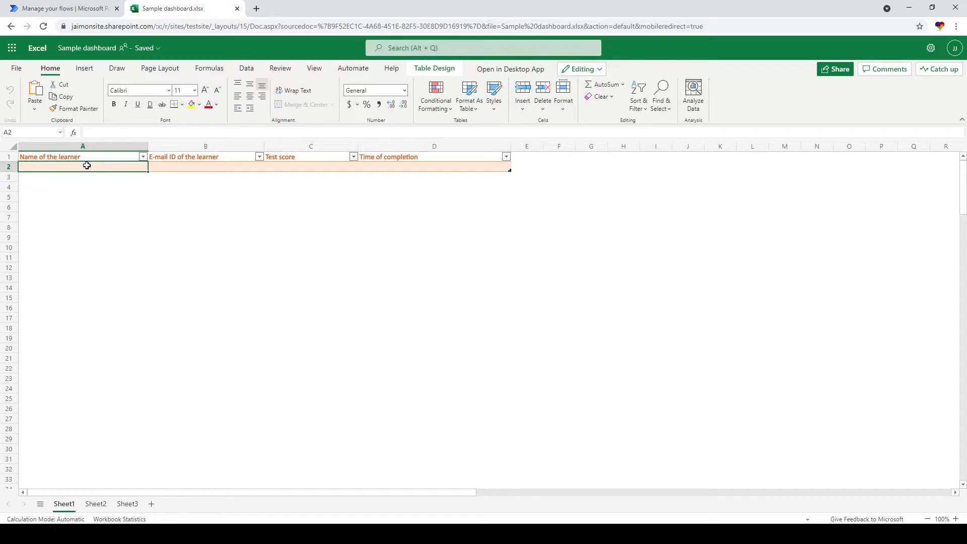
Return to the Build an instant cloud flow dialog in Power Automate
{"action": "left_click", "coordinate": [64, 4]}
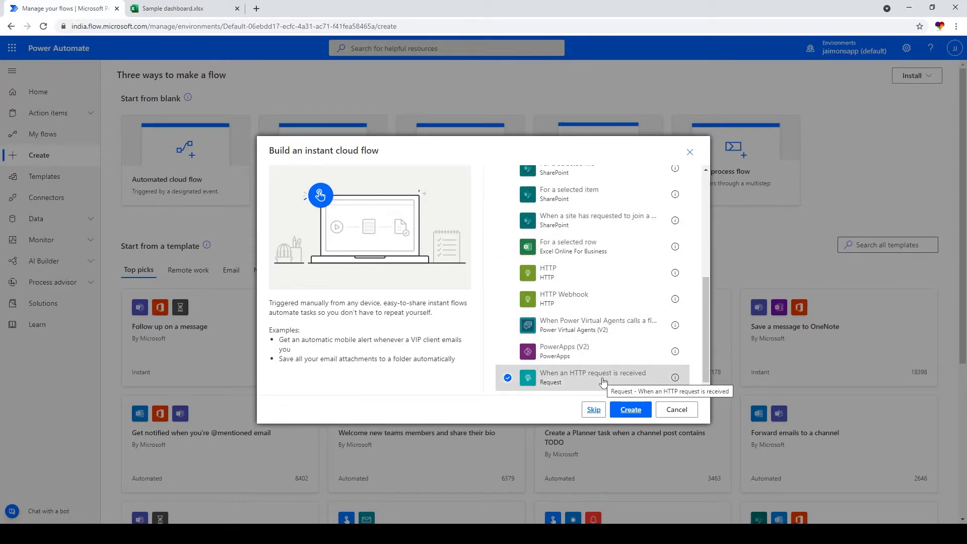
Create the flow, expand its HTTP request trigger, and bring up the sample JSON in Notepad++
{"action": "left_click", "coordinate": [631, 409]}
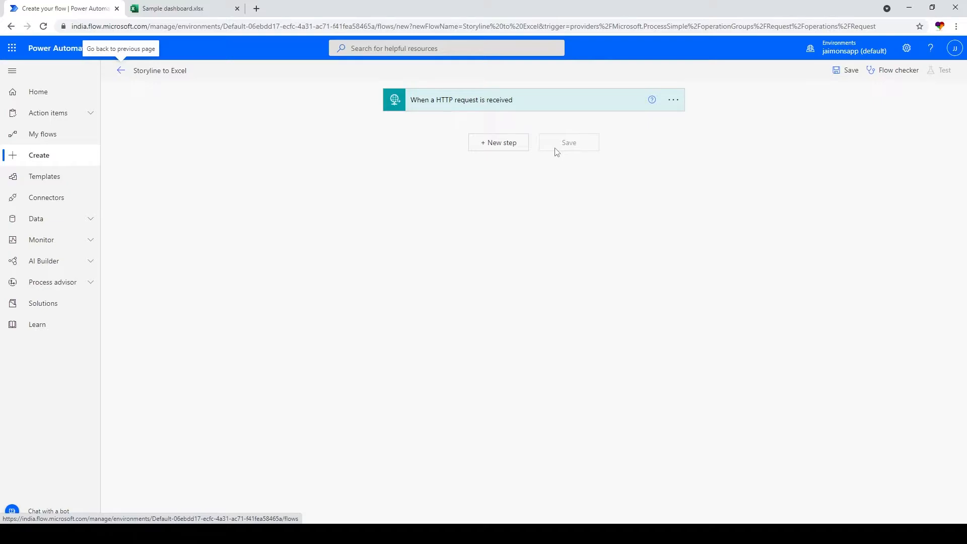
{"action": "left_click", "coordinate": [506, 103]}
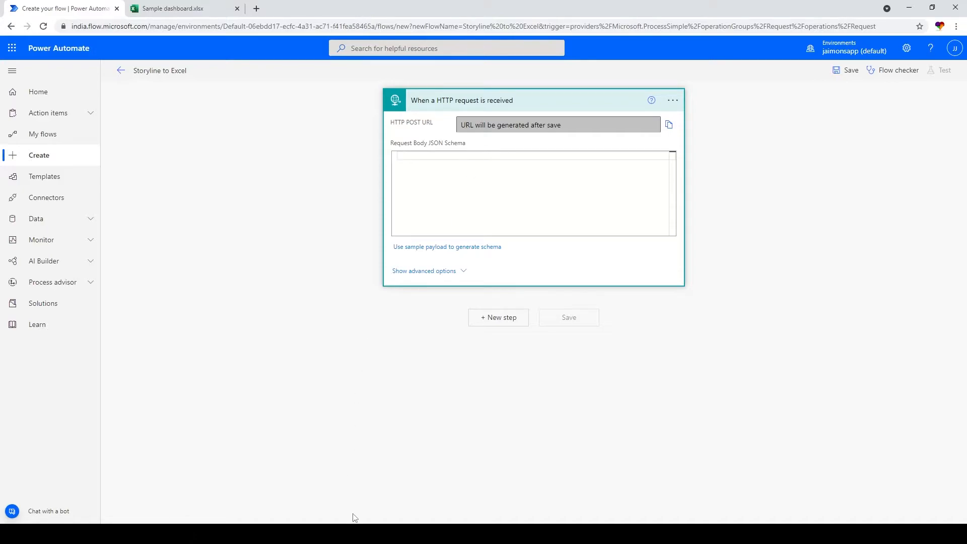
{"action": "left_click", "coordinate": [295, 534]}
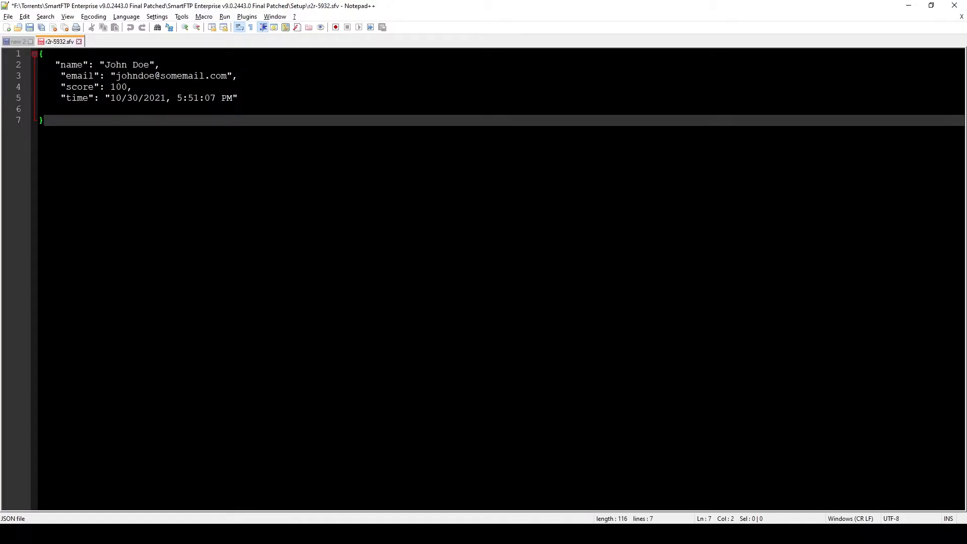
Point out the name, email, score and time fields in the sample JSON
{"action": "left_click_drag", "start_coordinate": [44, 121], "coordinate": [38, 52]}
{"action": "left_click", "coordinate": [44, 121]}
{"action": "left_click", "coordinate": [76, 65]}
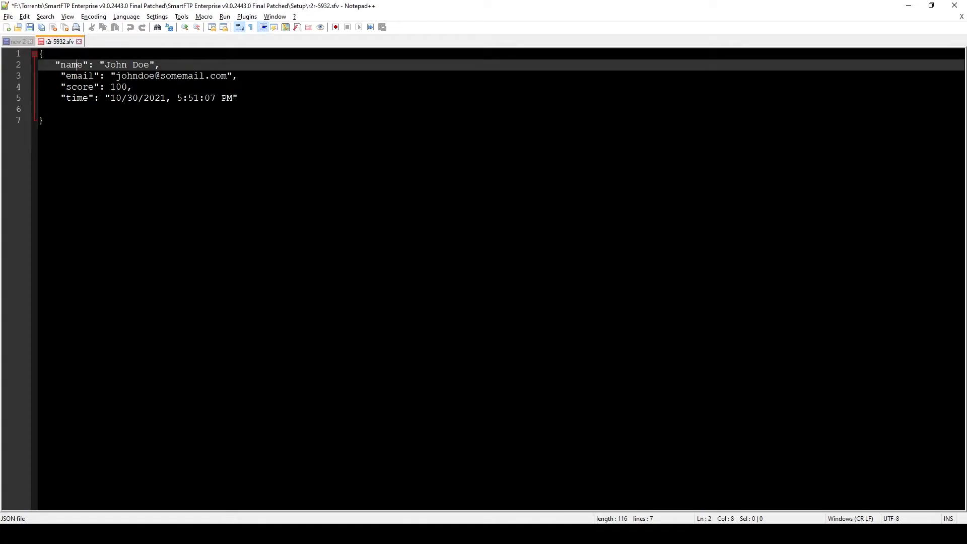
{"action": "left_click", "coordinate": [78, 76]}
{"action": "left_click", "coordinate": [82, 87]}
{"action": "left_click", "coordinate": [83, 98]}
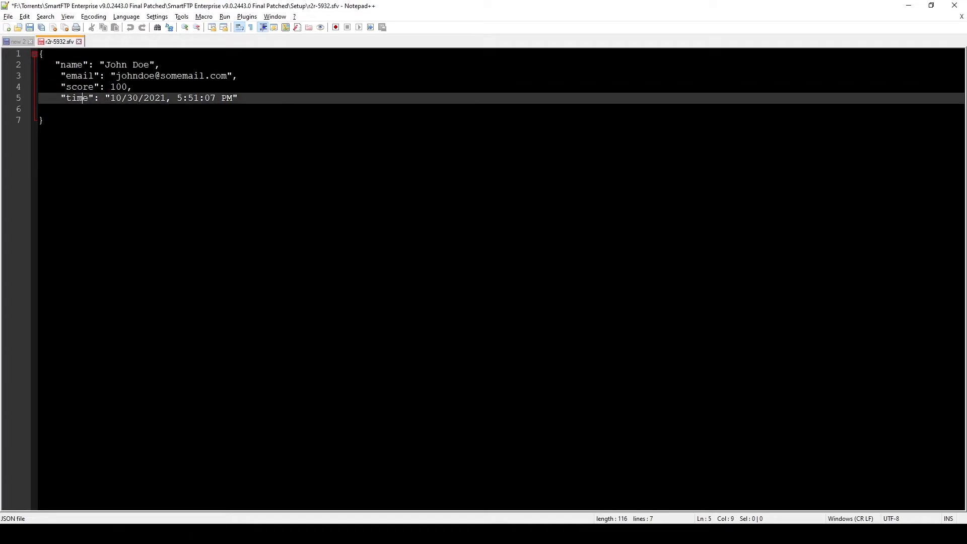
Copy the entire sample JSON and return to the flow in the browser
{"action": "key", "text": "alt+Tab"}
{"action": "left_click", "coordinate": [181, 8]}
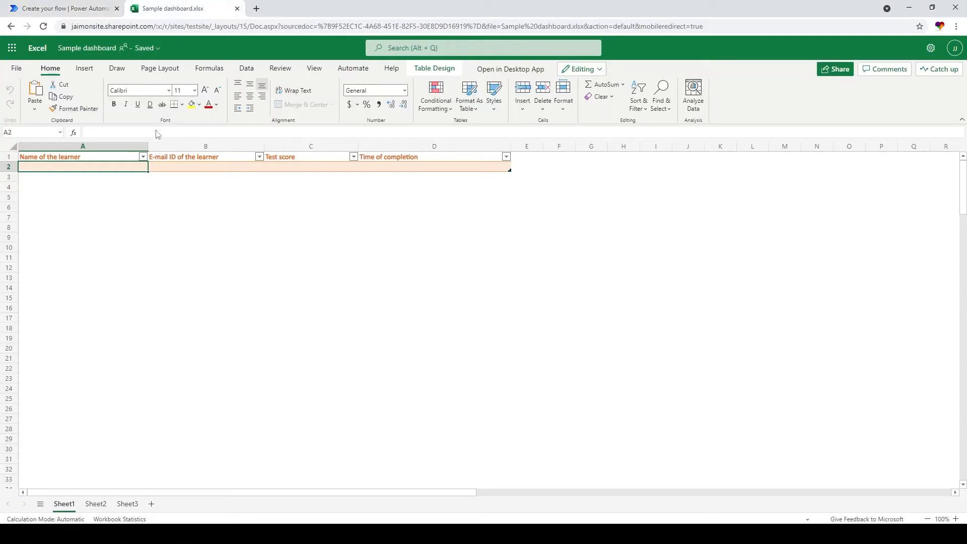
{"action": "key", "text": "alt+Tab"}
{"action": "key", "text": "ctrl+End"}
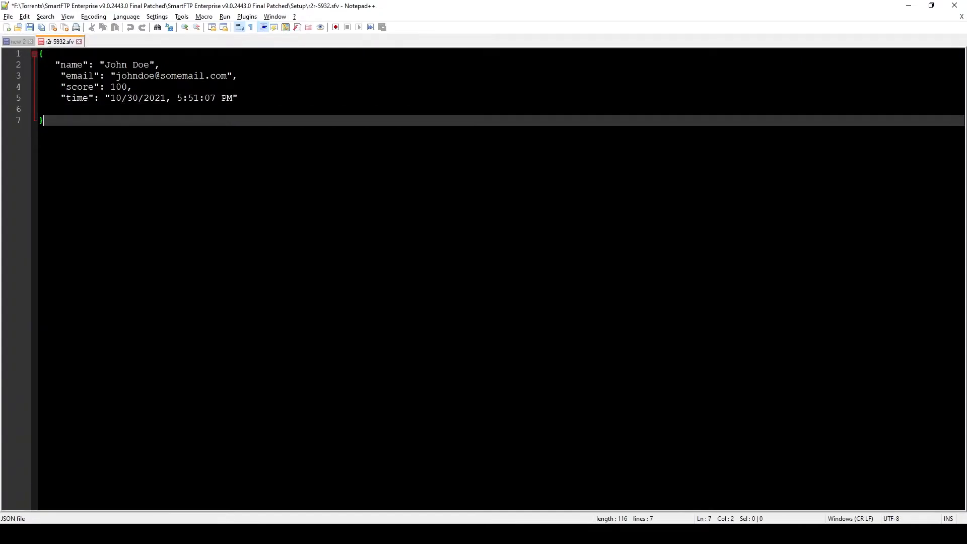
{"action": "key", "text": "ctrl+a"}
{"action": "right_click", "coordinate": [79, 80]}
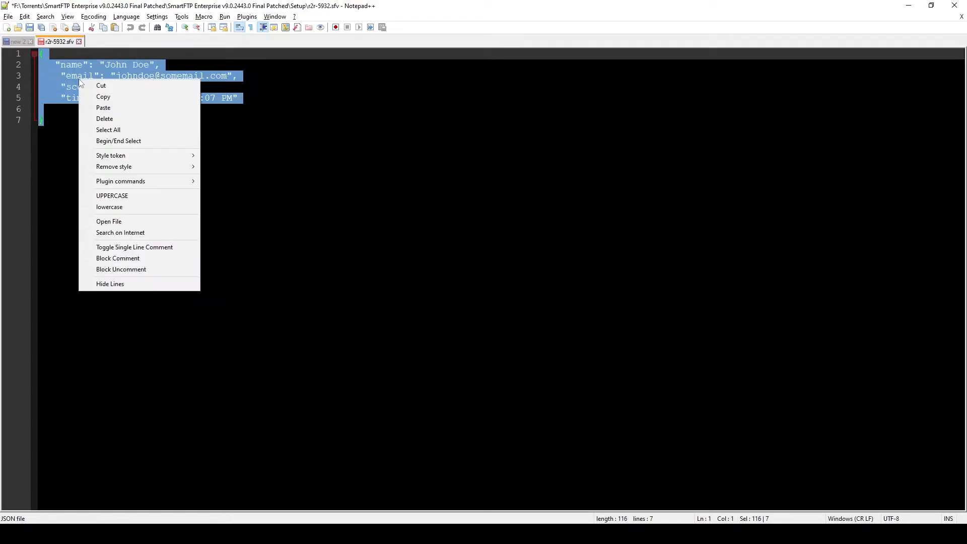
{"action": "left_click", "coordinate": [98, 98]}
{"action": "key", "text": "alt+Tab"}
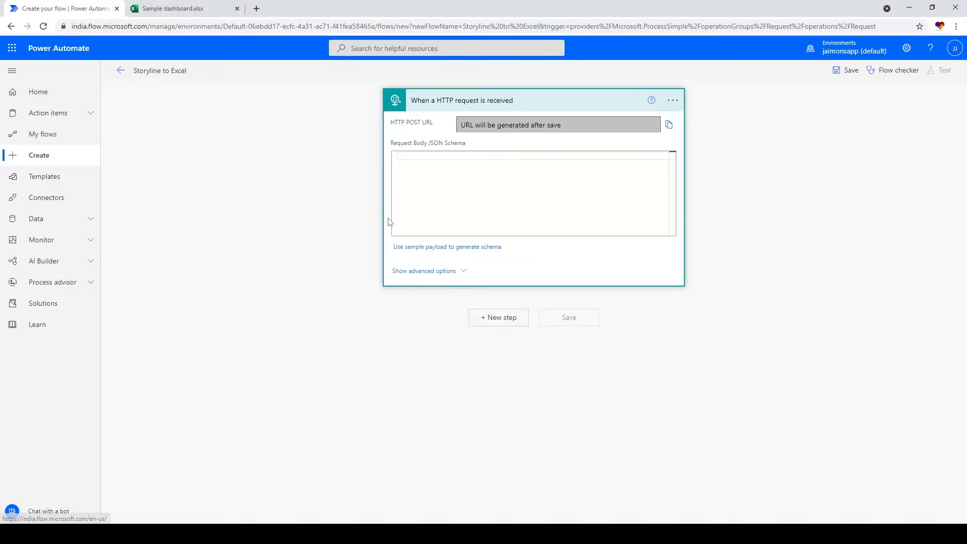
Generate the trigger's request body schema from the pasted sample JSON payload
{"action": "left_click", "coordinate": [418, 249]}
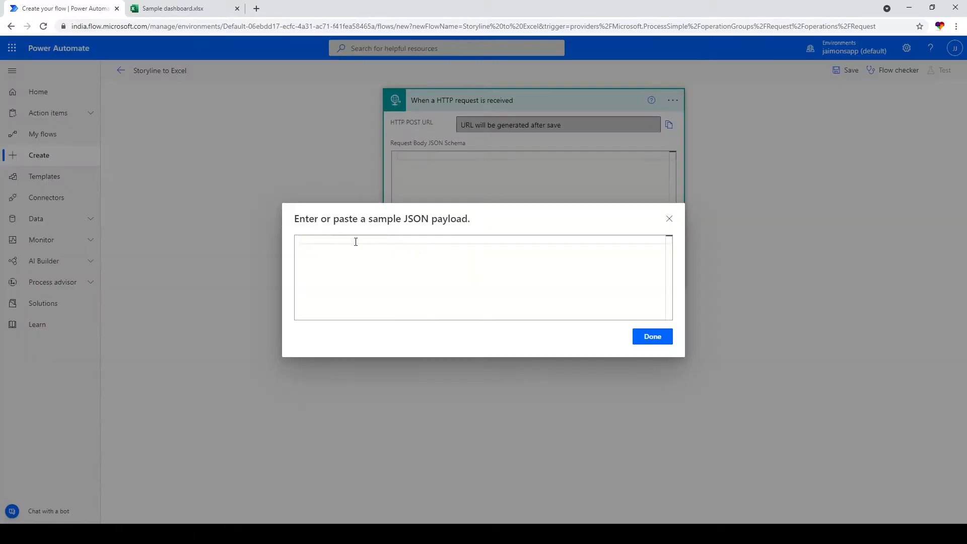
{"action": "right_click", "coordinate": [335, 239]}
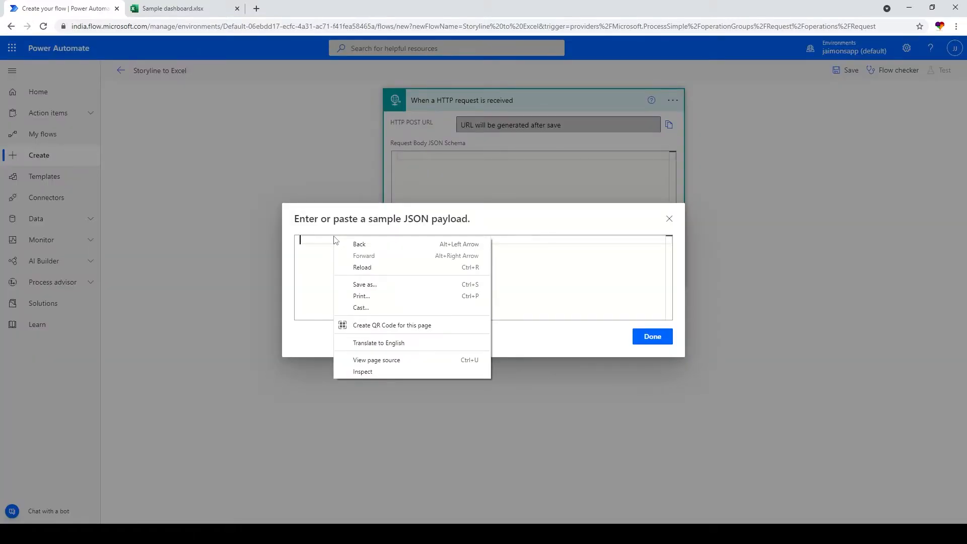
{"action": "left_click", "coordinate": [334, 240]}
{"action": "key", "text": "ctrl+v"}
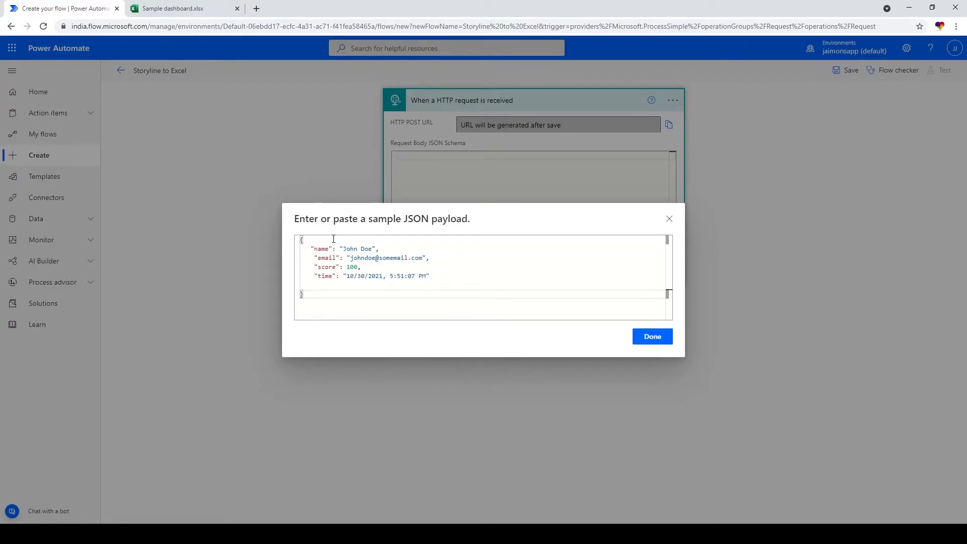
{"action": "left_click", "coordinate": [653, 337]}
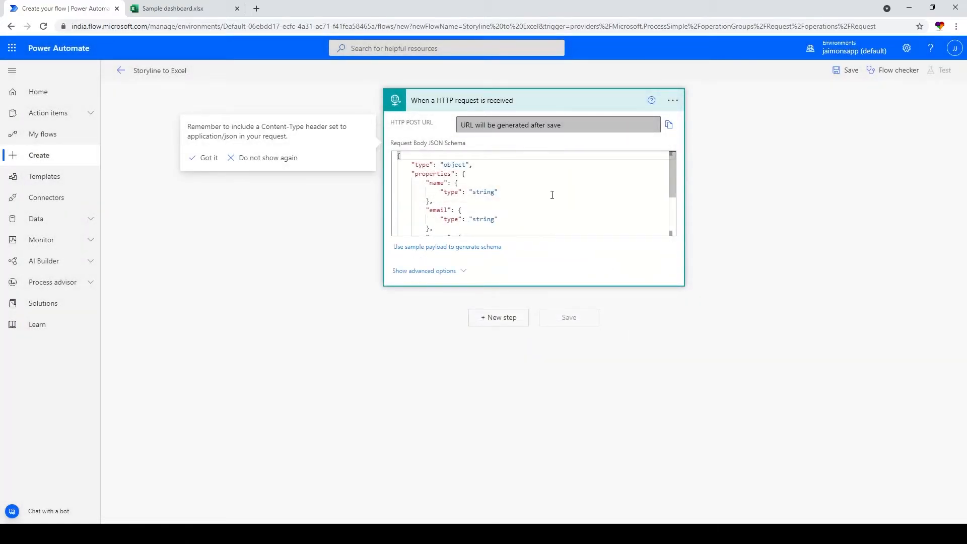
{"action": "left_click", "coordinate": [473, 191]}
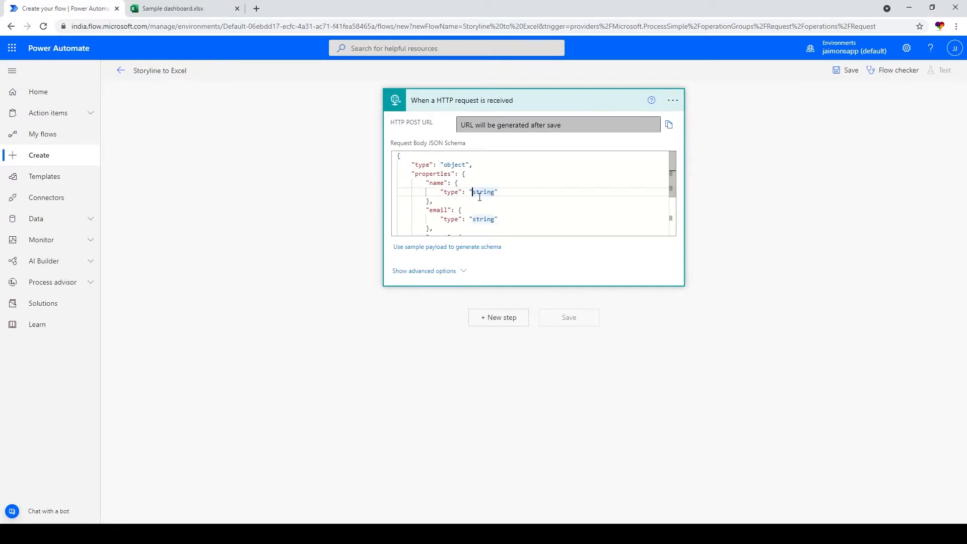
Review the schema, confirming score is typed integer and time is string
{"action": "scroll", "coordinate": [479, 195], "scroll_direction": "down", "scroll_amount": 3}
{"action": "scroll", "coordinate": [479, 196], "scroll_direction": "up", "scroll_amount": 3}
{"action": "scroll", "coordinate": [454, 212], "scroll_direction": "down", "scroll_amount": 3}
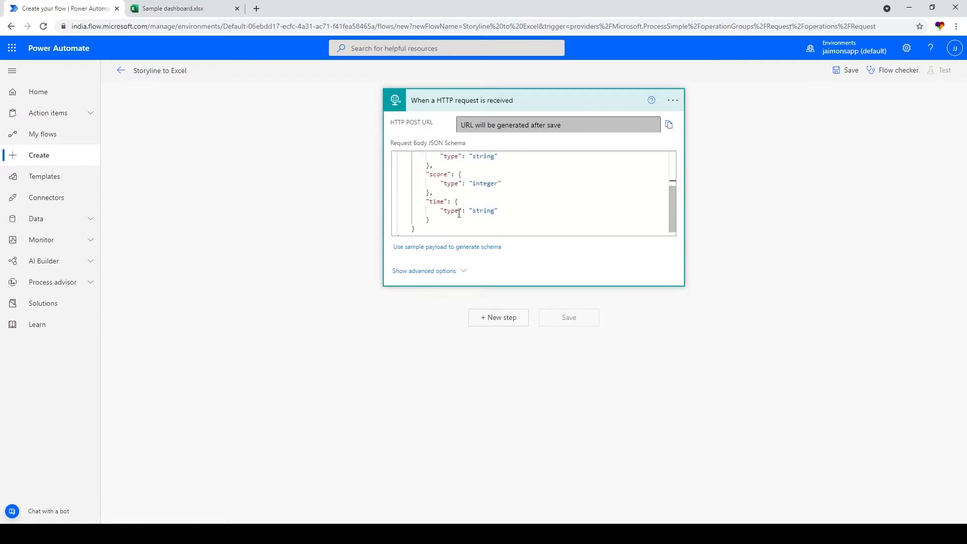
{"action": "left_click", "coordinate": [484, 211]}
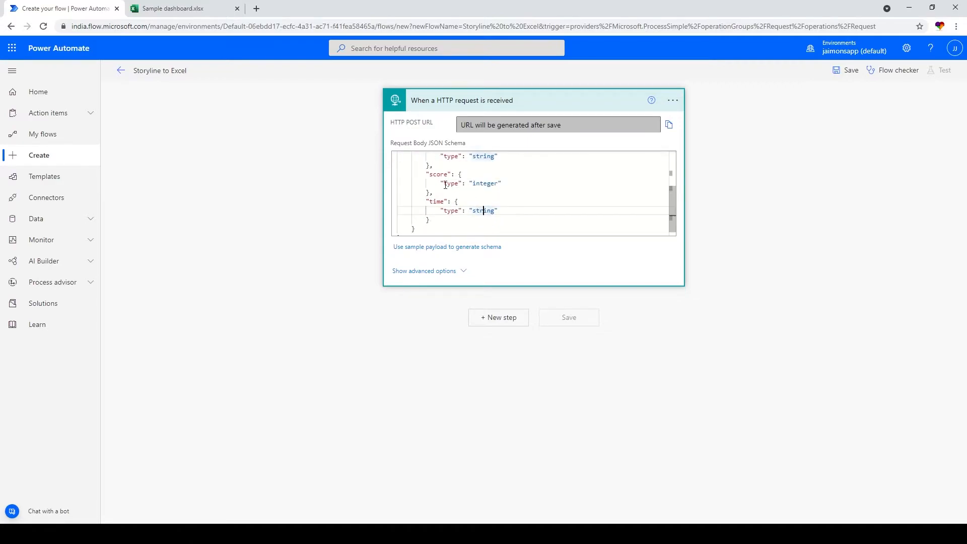
{"action": "double_click", "coordinate": [483, 185]}
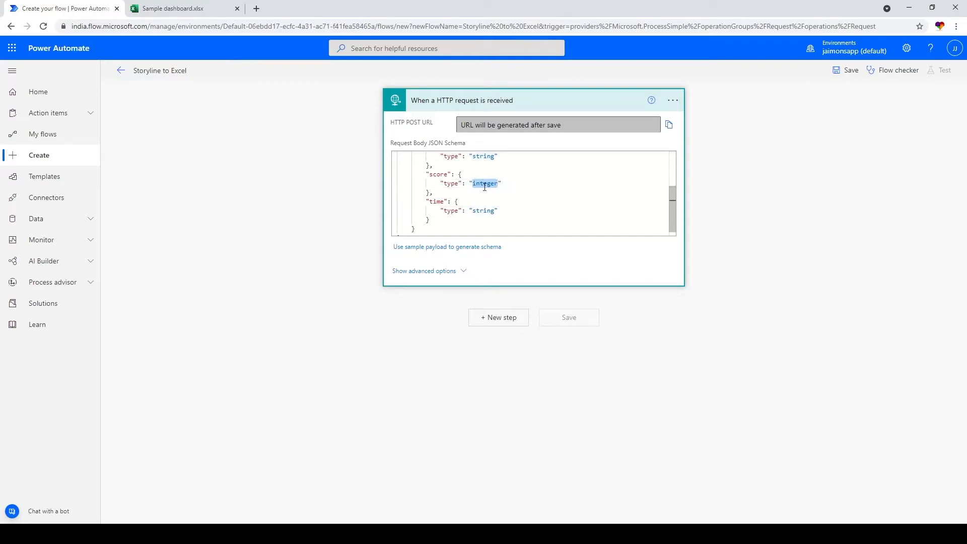
{"action": "scroll", "coordinate": [505, 194], "scroll_direction": "down", "scroll_amount": 1}
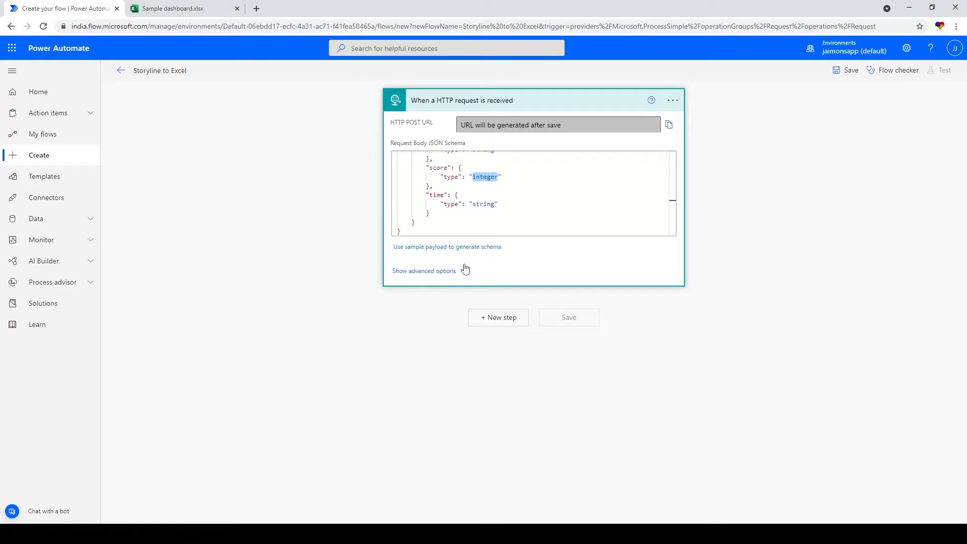
Add a Parse JSON action after the HTTP request trigger
{"action": "left_click", "coordinate": [486, 322]}
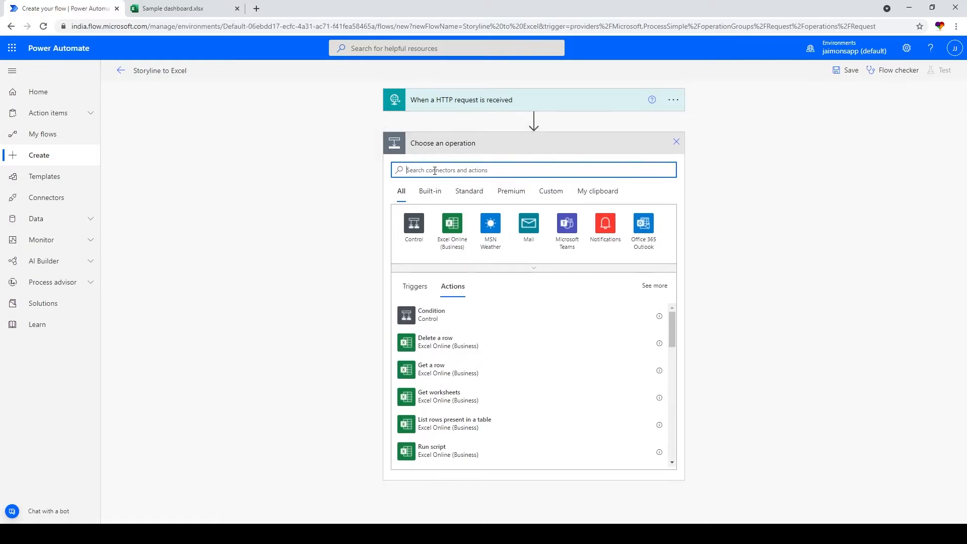
{"action": "type", "text": "parse"}
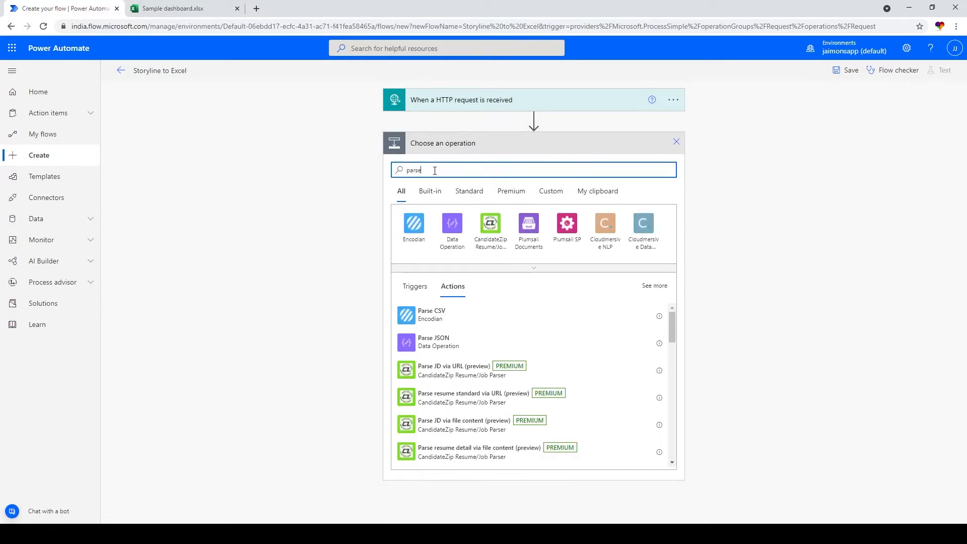
{"action": "left_click", "coordinate": [428, 348]}
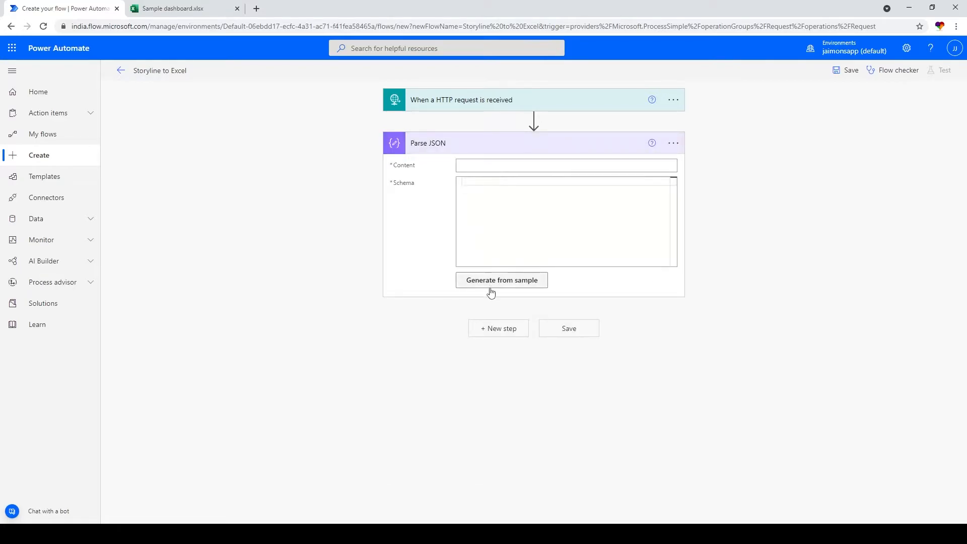
Copy the sample JSON payload from Notepad++ and return to the flow
{"action": "key", "text": "alt+Tab"}
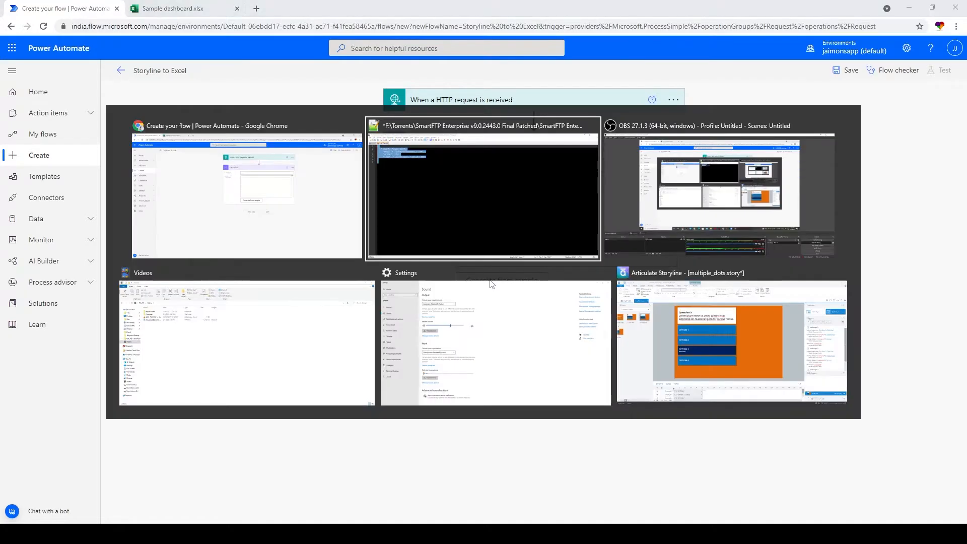
{"action": "key", "text": "ctrl+a"}
{"action": "key", "text": "alt+Tab"}
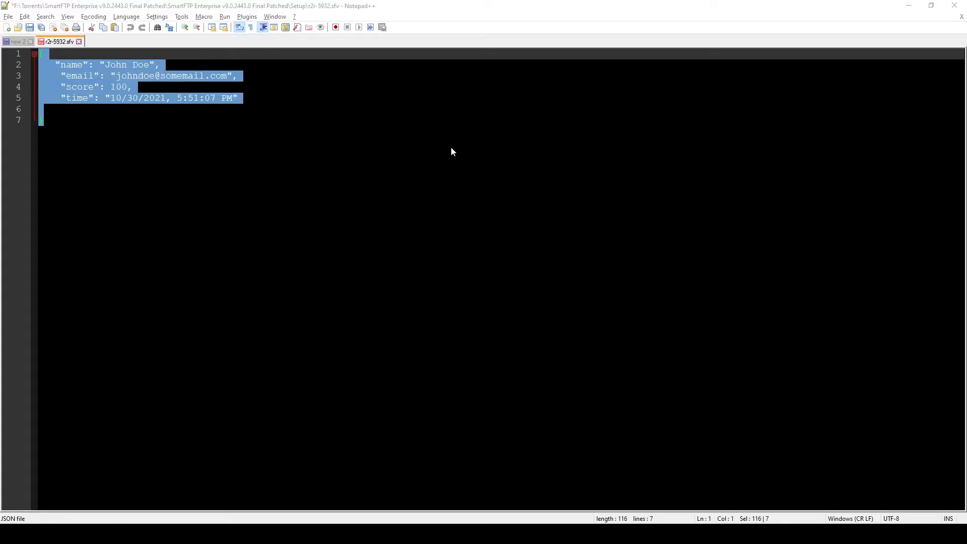
Build the Parse JSON schema by pasting the sample payload, then inspect the generated schema
{"action": "left_click", "coordinate": [490, 281]}
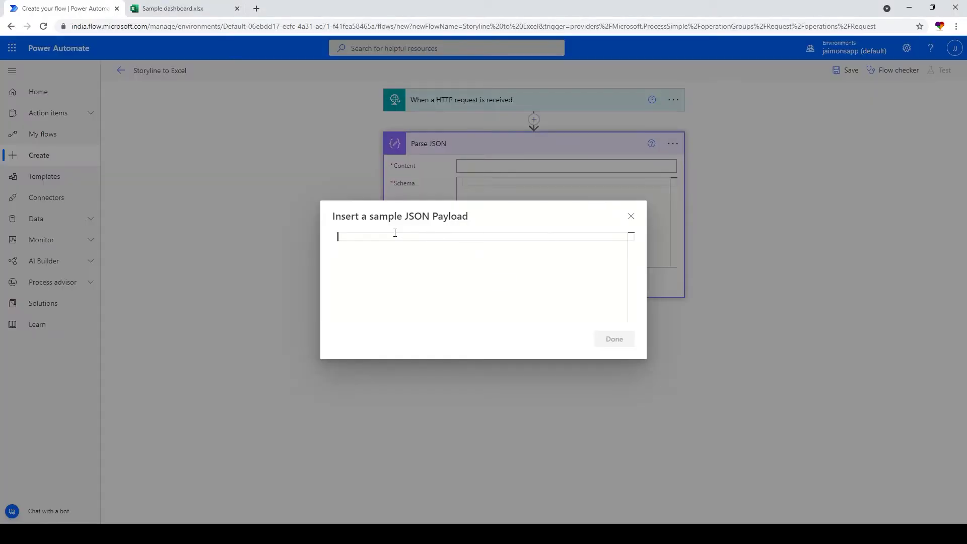
{"action": "key", "text": "ctrl+v"}
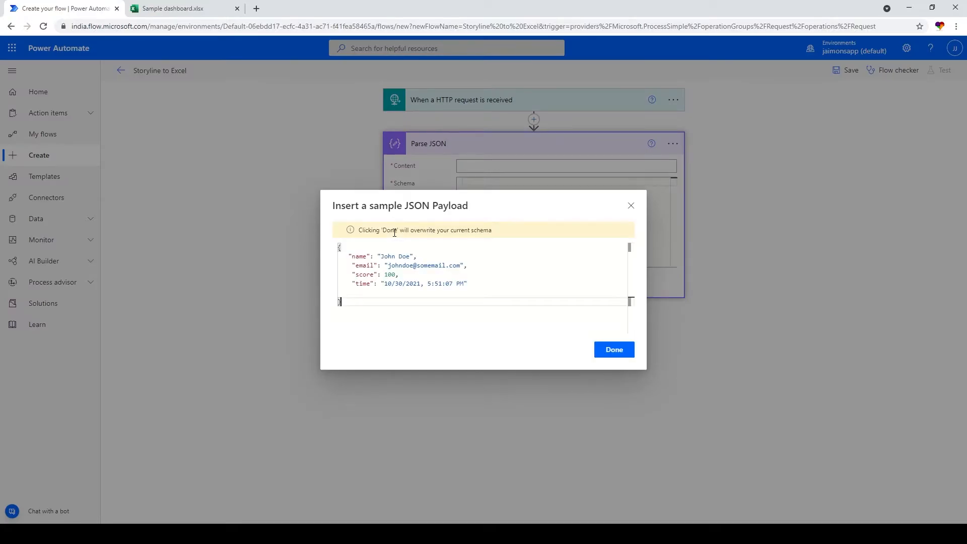
{"action": "left_click", "coordinate": [612, 353]}
{"action": "left_click", "coordinate": [559, 188]}
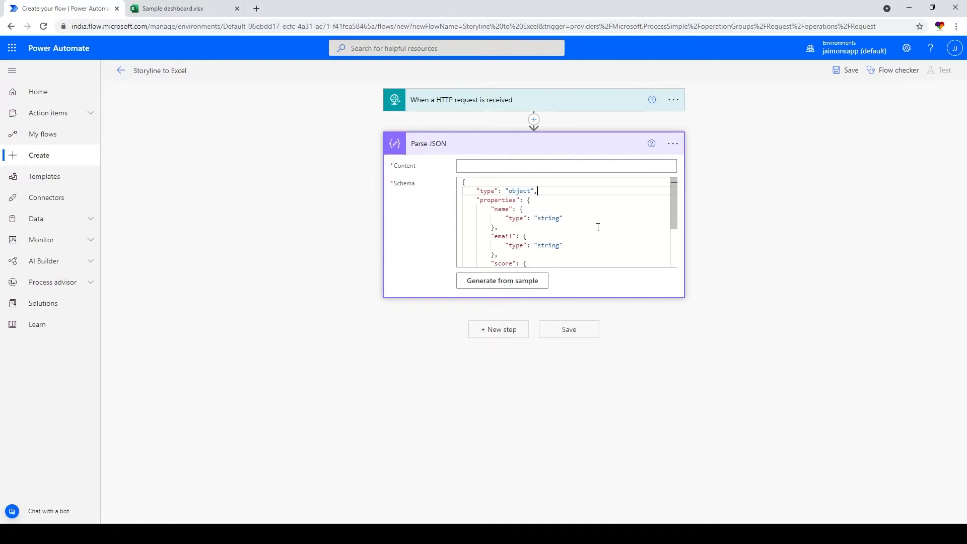
Add an Excel Online (Business) 'Add a row into a table' action after Parse JSON
{"action": "left_click", "coordinate": [513, 330]}
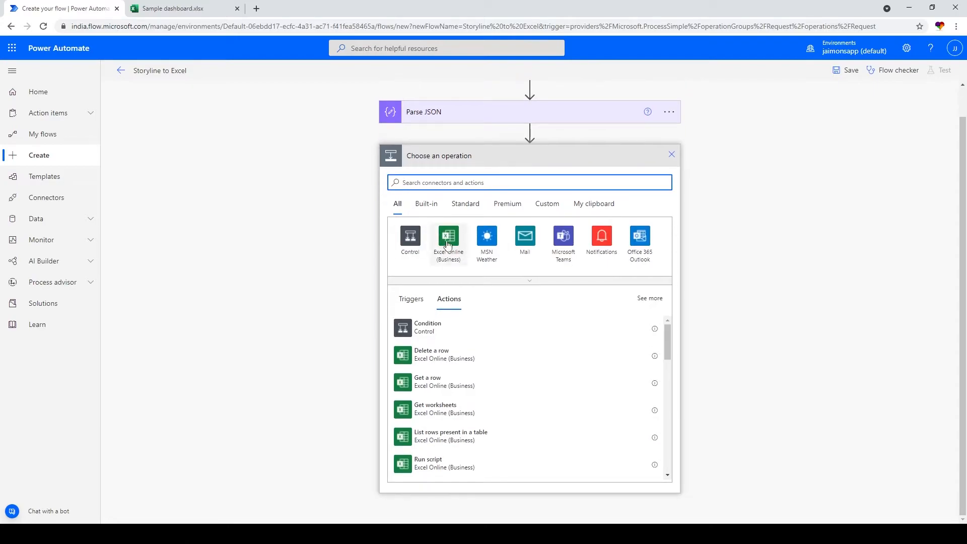
{"action": "left_click", "coordinate": [447, 247]}
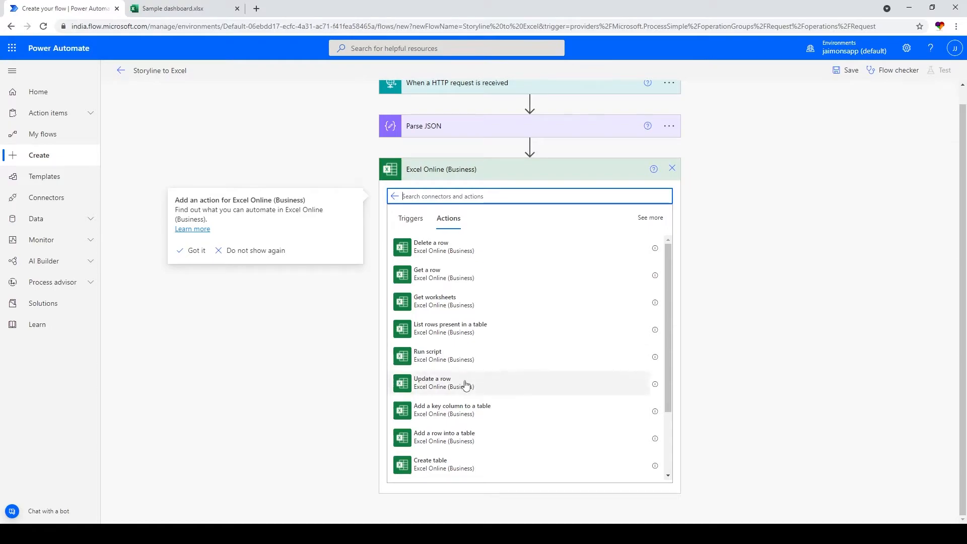
{"action": "scroll", "coordinate": [464, 386], "scroll_direction": "down", "scroll_amount": 1}
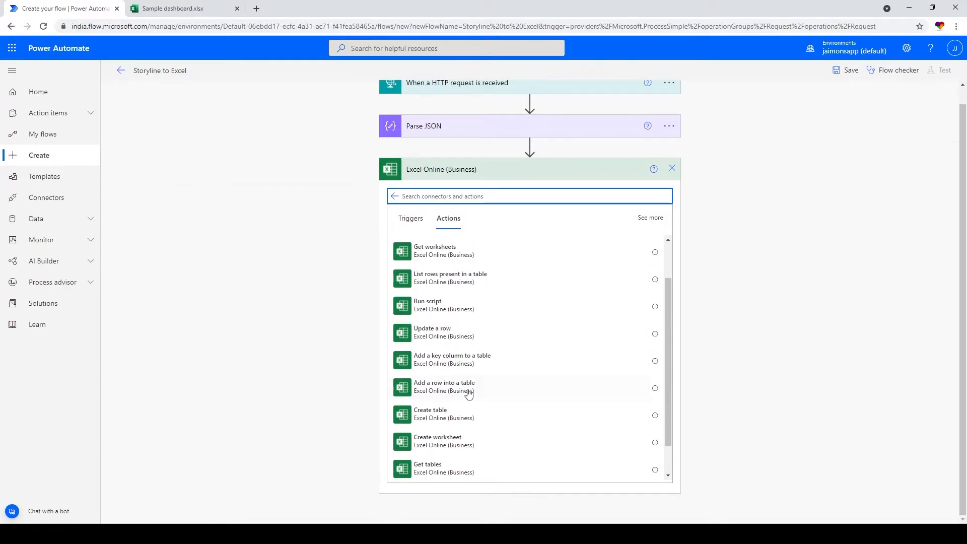
{"action": "left_click", "coordinate": [453, 390]}
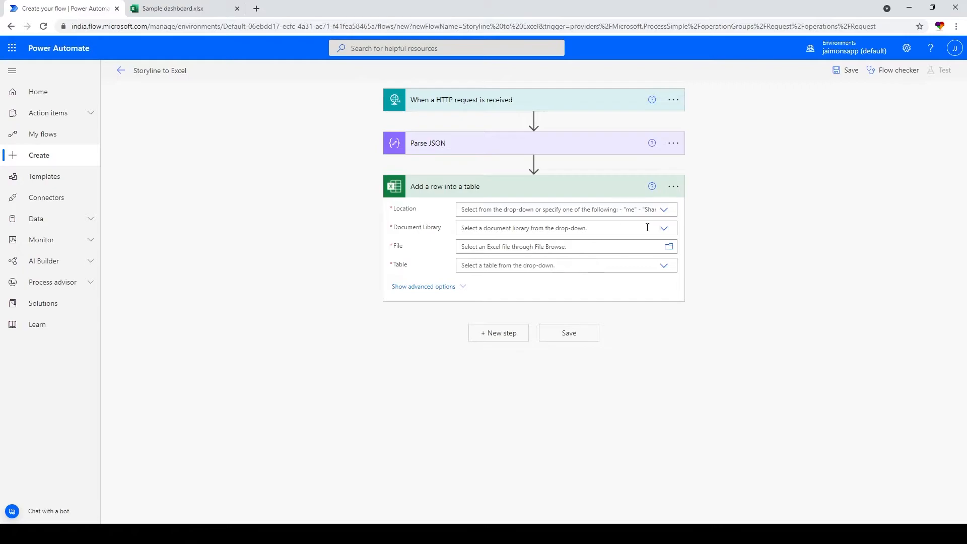
Set Location to SharePoint Site - testsite and Document Library to Dashboard library
{"action": "left_click", "coordinate": [665, 211]}
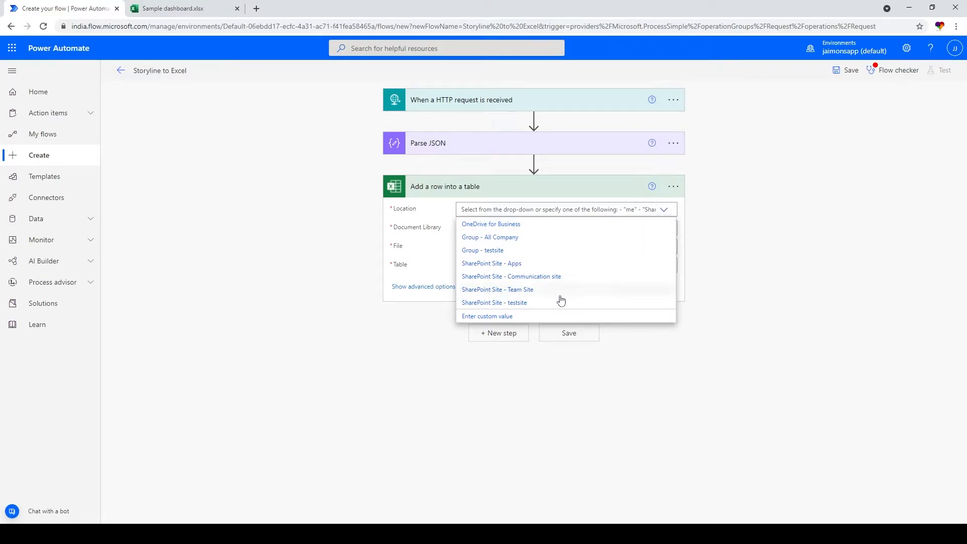
{"action": "left_click", "coordinate": [517, 304]}
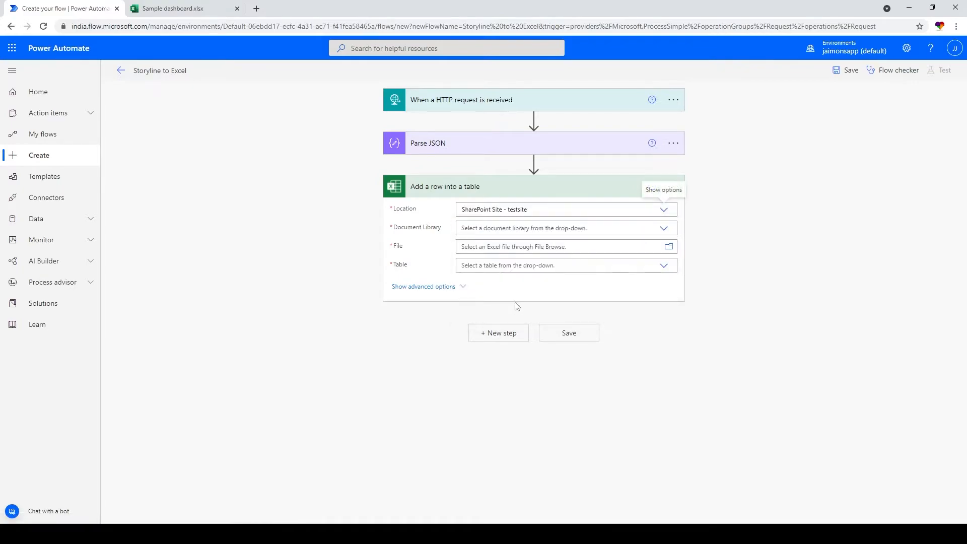
{"action": "left_click", "coordinate": [666, 231]}
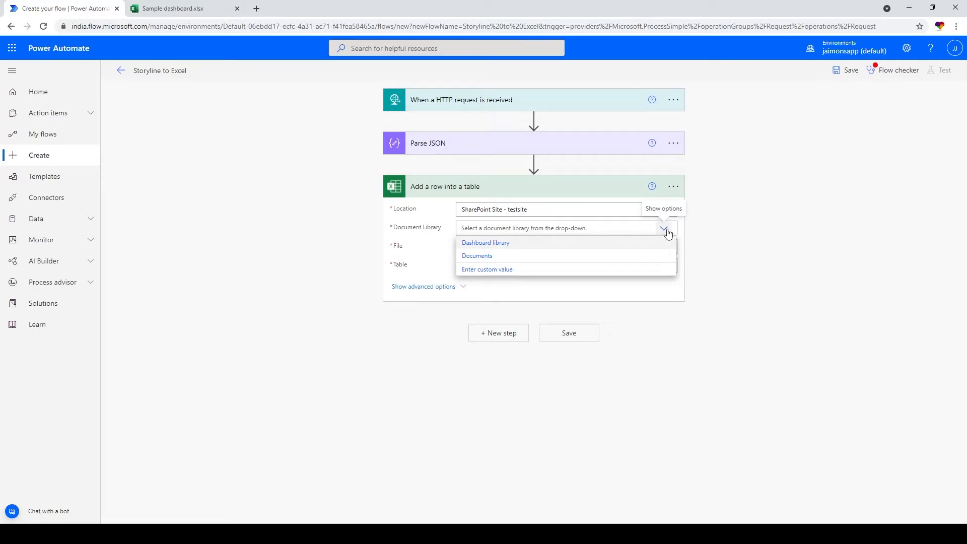
{"action": "left_click", "coordinate": [506, 244]}
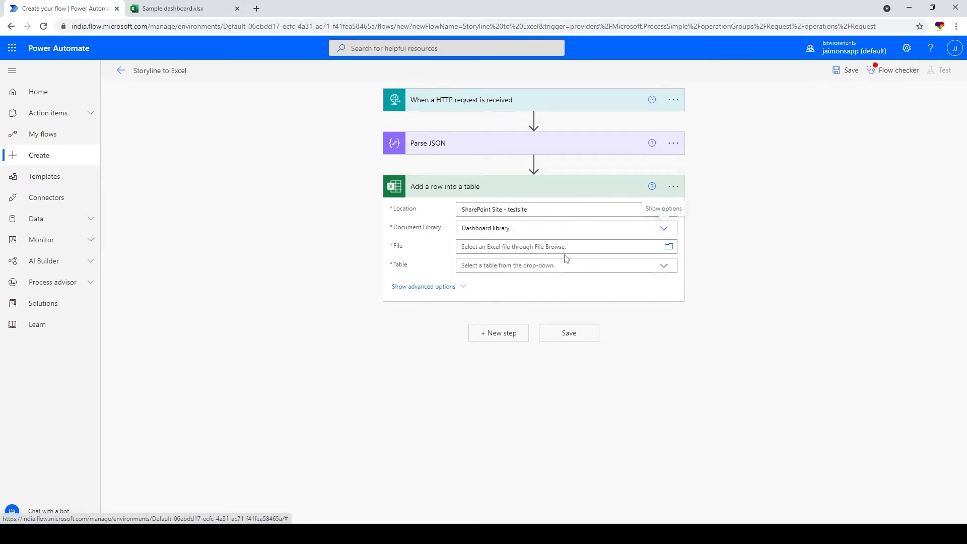
Select Sample dashboard.xlsx as the file and Table1 as the table
{"action": "left_click", "coordinate": [670, 249]}
{"action": "left_click", "coordinate": [725, 276]}
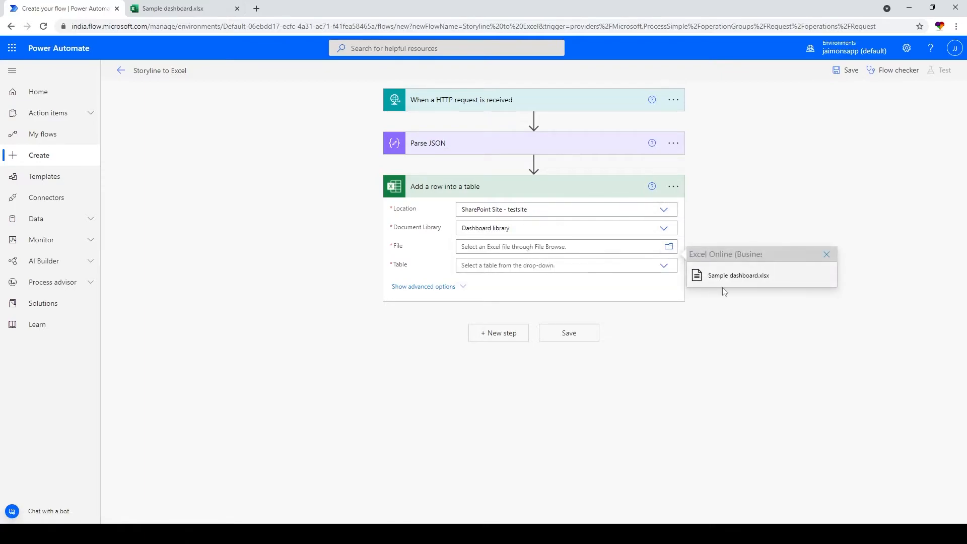
{"action": "left_click", "coordinate": [724, 277]}
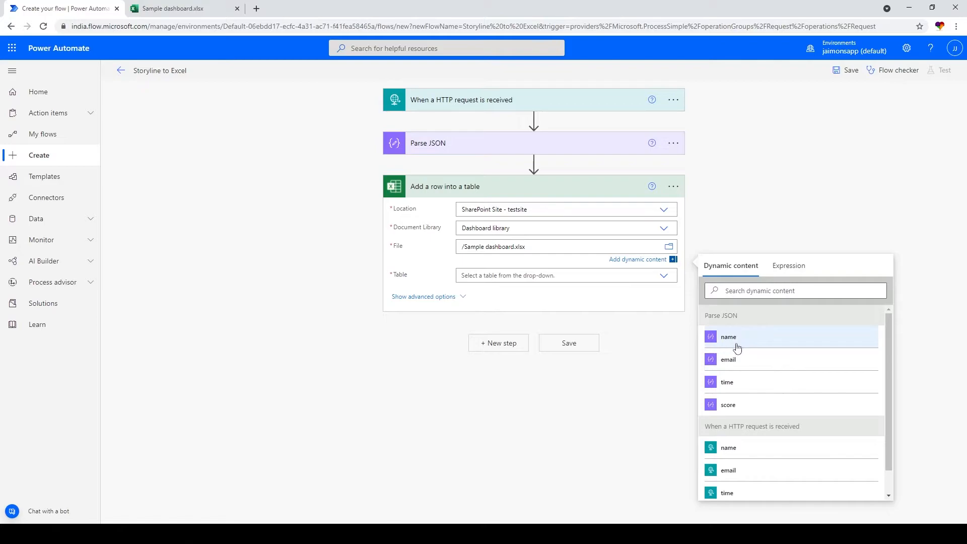
{"action": "left_click", "coordinate": [664, 276]}
{"action": "left_click", "coordinate": [495, 282]}
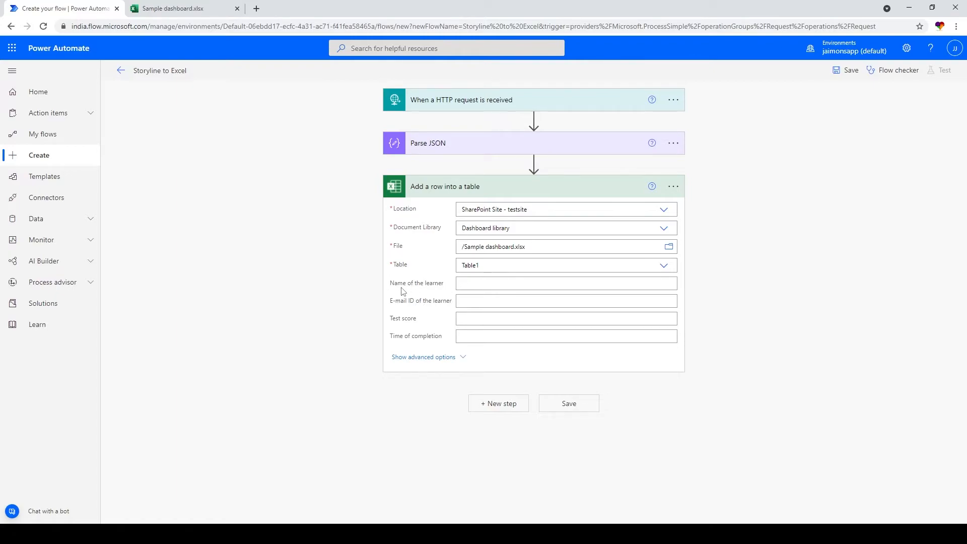
Compare the Excel table headers with the flow's new column fields
{"action": "left_click", "coordinate": [222, 8]}
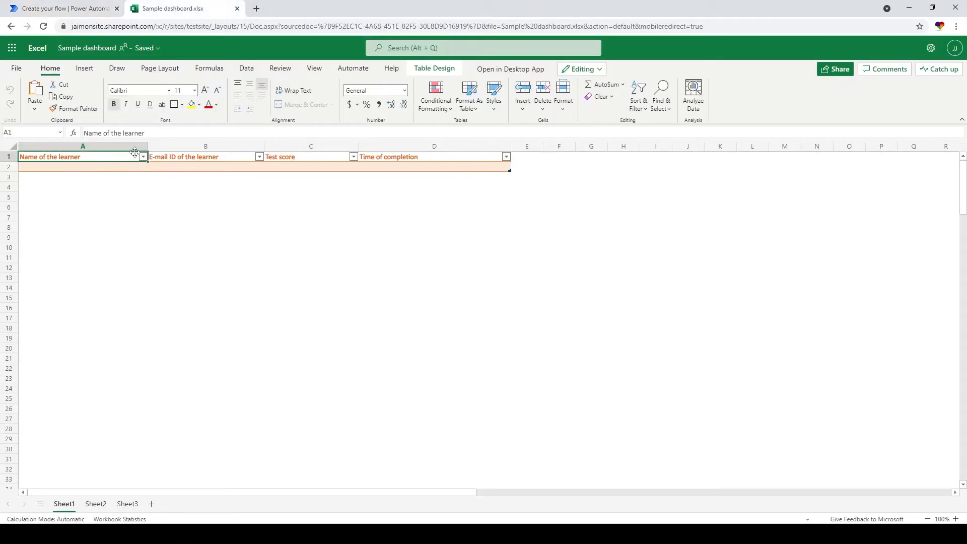
{"action": "left_click", "coordinate": [61, 7]}
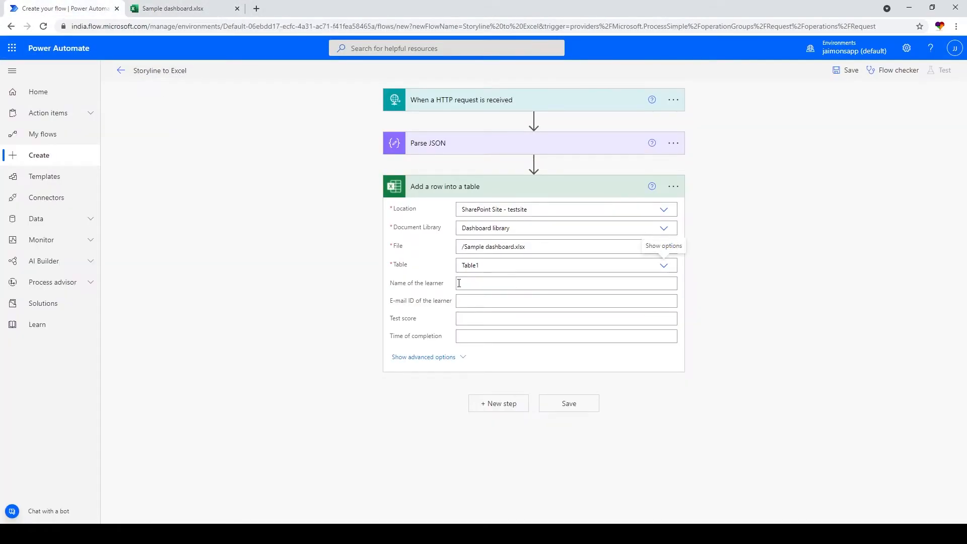
{"action": "left_click", "coordinate": [201, 8]}
Map the Name of the learner field to the Parse JSON name output
{"action": "left_click", "coordinate": [61, 8]}
{"action": "left_click", "coordinate": [485, 285]}
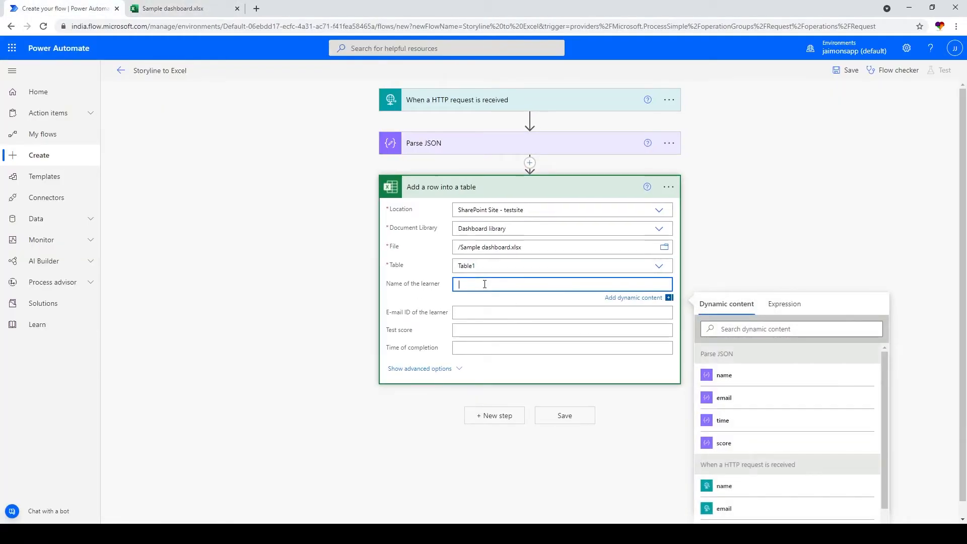
{"action": "scroll", "coordinate": [793, 382], "scroll_direction": "down", "scroll_amount": 1}
{"action": "scroll", "coordinate": [793, 381], "scroll_direction": "down", "scroll_amount": 1}
{"action": "scroll", "coordinate": [793, 381], "scroll_direction": "up", "scroll_amount": 2}
{"action": "left_click", "coordinate": [724, 374]}
Map the learner e-mail, test score and completion time fields to Parse JSON email, score and time
{"action": "left_click", "coordinate": [474, 315]}
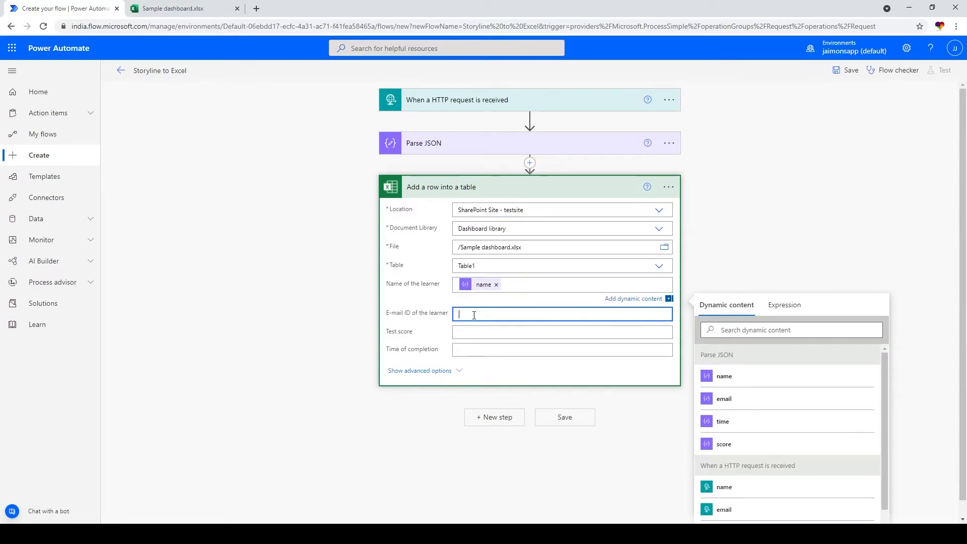
{"action": "left_click", "coordinate": [725, 422]}
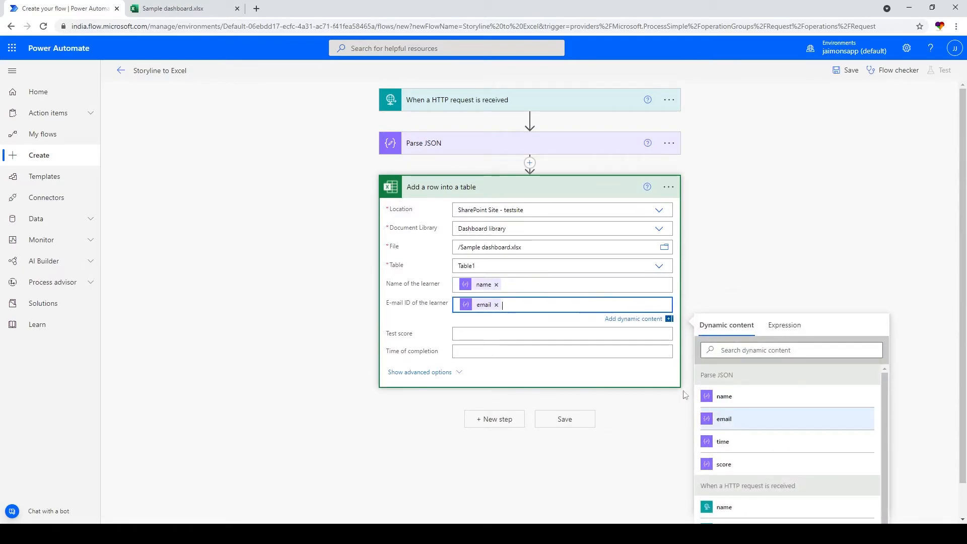
{"action": "left_click", "coordinate": [492, 331]}
{"action": "left_click", "coordinate": [725, 483]}
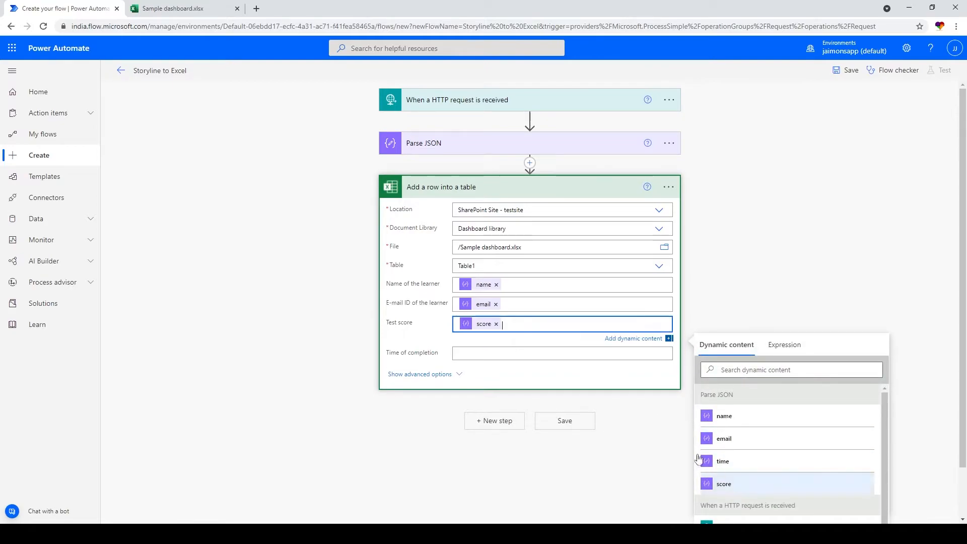
{"action": "left_click", "coordinate": [526, 354]}
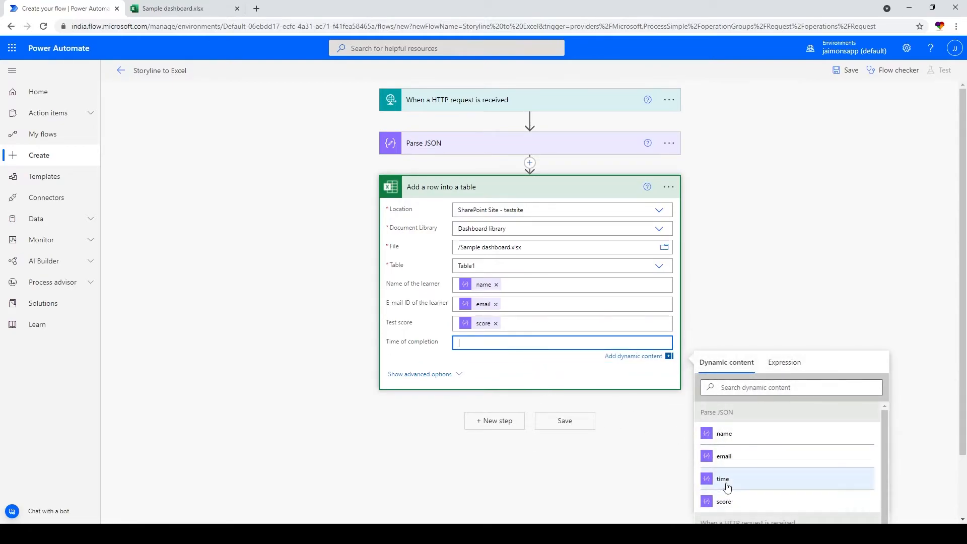
{"action": "left_click", "coordinate": [725, 479]}
{"action": "left_click", "coordinate": [519, 371]}
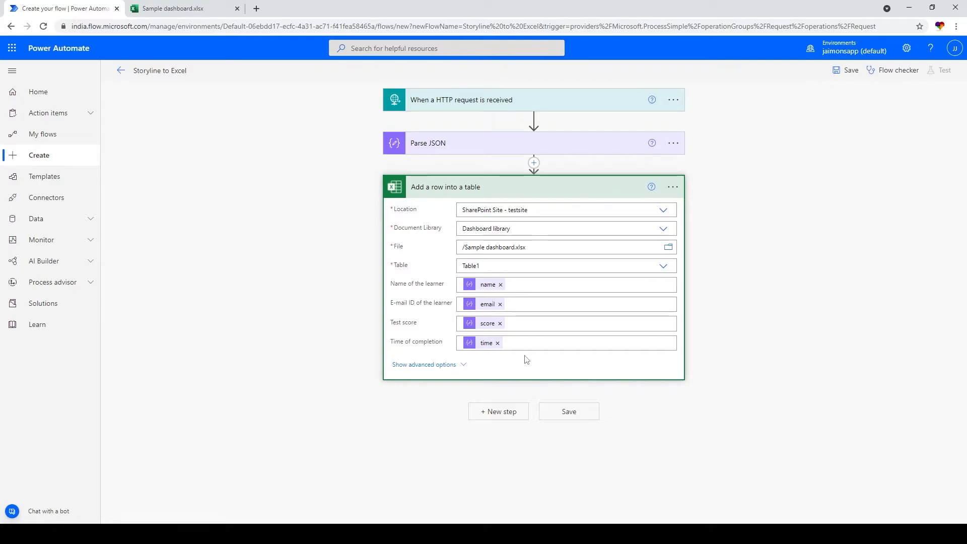
{"action": "left_click", "coordinate": [548, 150]}
{"action": "left_click", "coordinate": [535, 165]}
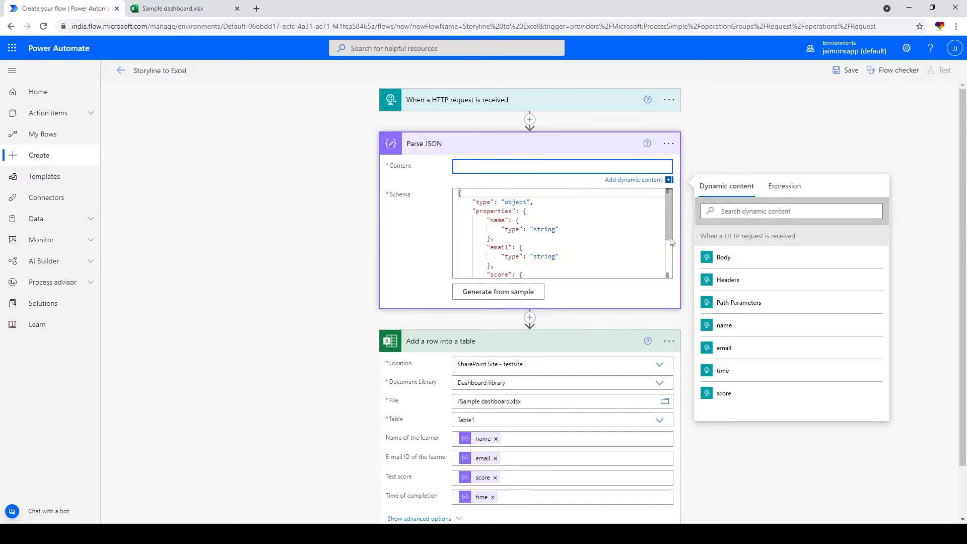
Set Parse JSON Content to the HTTP request Body, then collapse and re-expand the cards to review them
{"action": "left_click", "coordinate": [712, 257]}
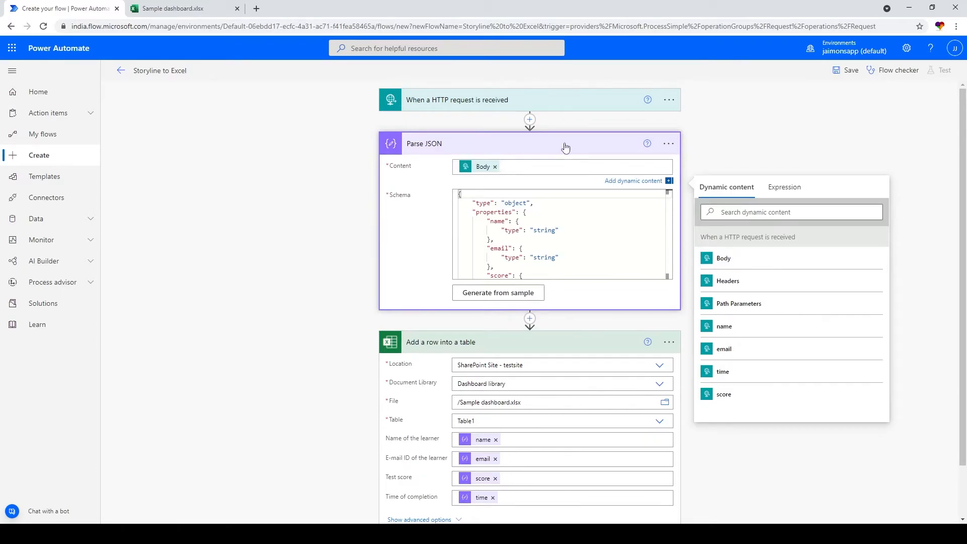
{"action": "left_click", "coordinate": [565, 147]}
{"action": "left_click", "coordinate": [565, 147]}
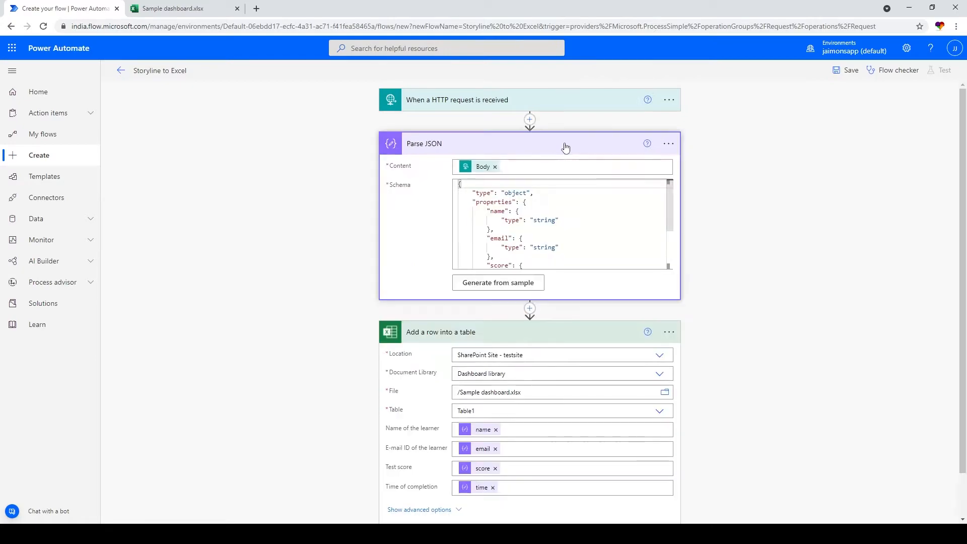
{"action": "left_click", "coordinate": [566, 149]}
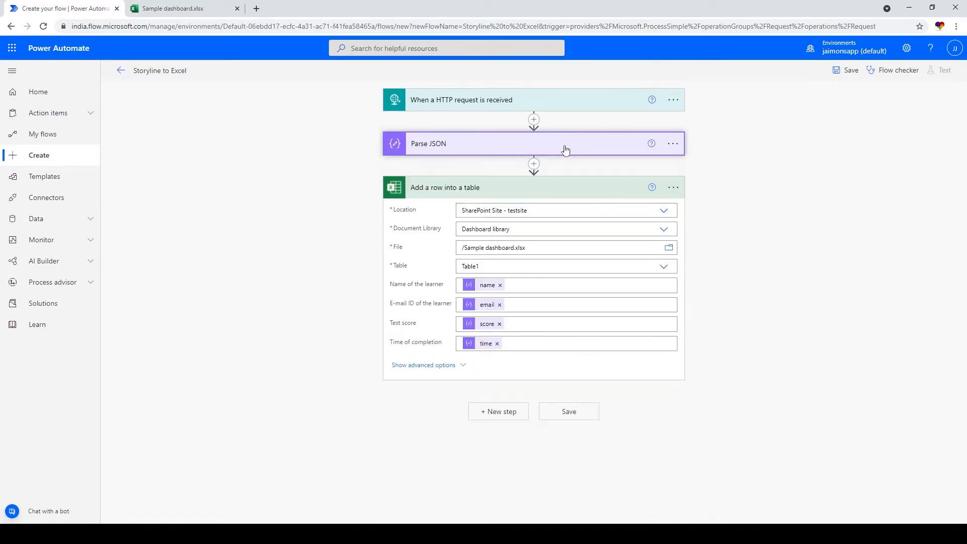
{"action": "left_click", "coordinate": [525, 193]}
{"action": "left_click", "coordinate": [525, 193]}
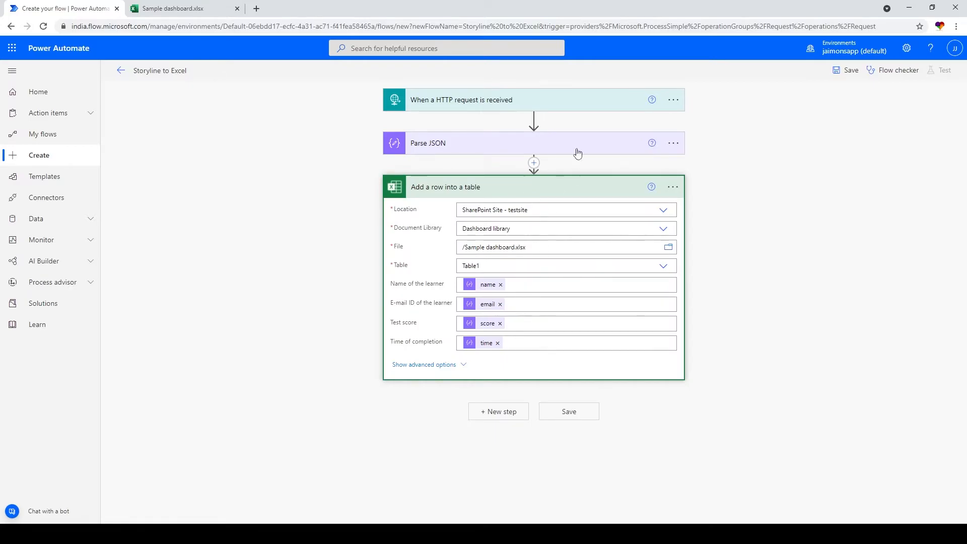
{"action": "left_click", "coordinate": [570, 100]}
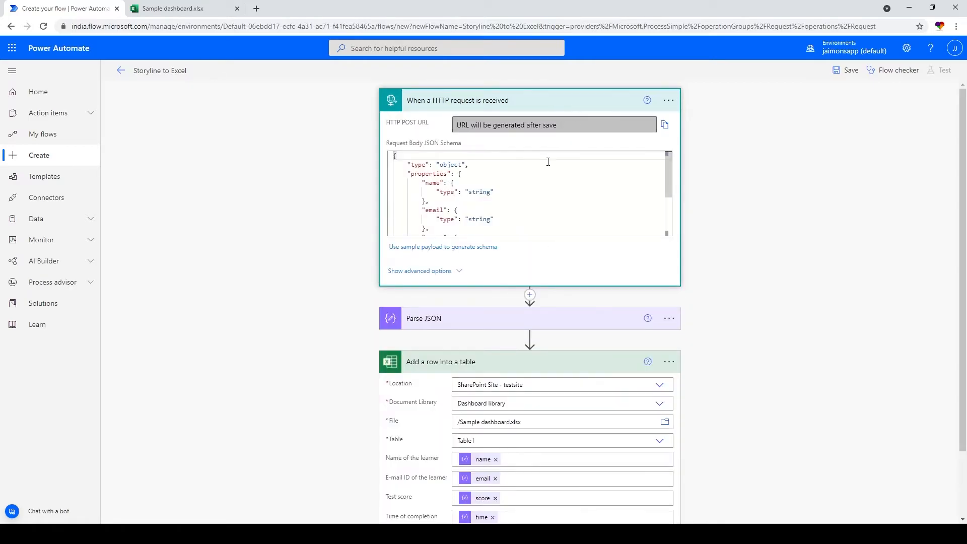
Save the Storyline to Excel flow so the HTTP trigger generates its POST URL
{"action": "scroll", "coordinate": [543, 232], "scroll_direction": "down", "scroll_amount": 3}
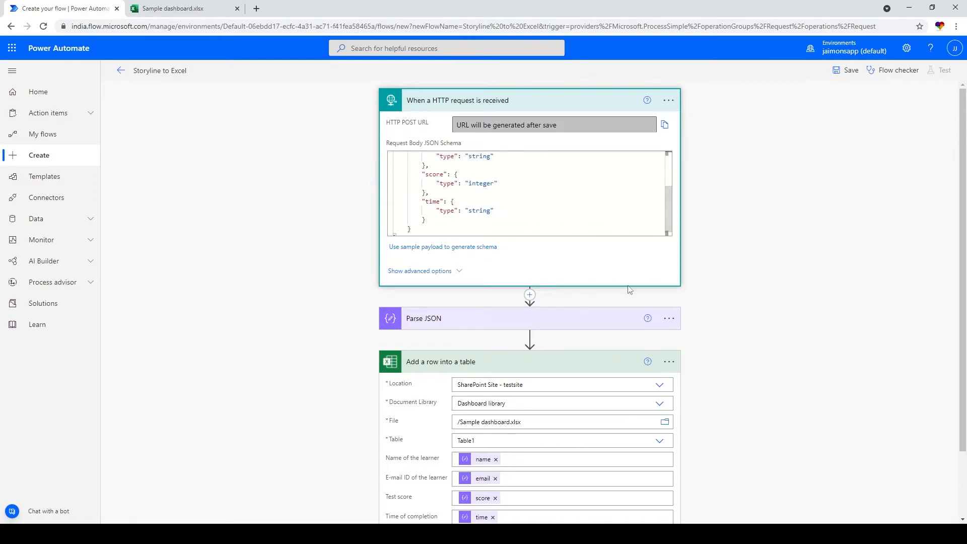
{"action": "scroll", "coordinate": [628, 285], "scroll_direction": "down", "scroll_amount": 1}
{"action": "scroll", "coordinate": [488, 211], "scroll_direction": "up", "scroll_amount": 1}
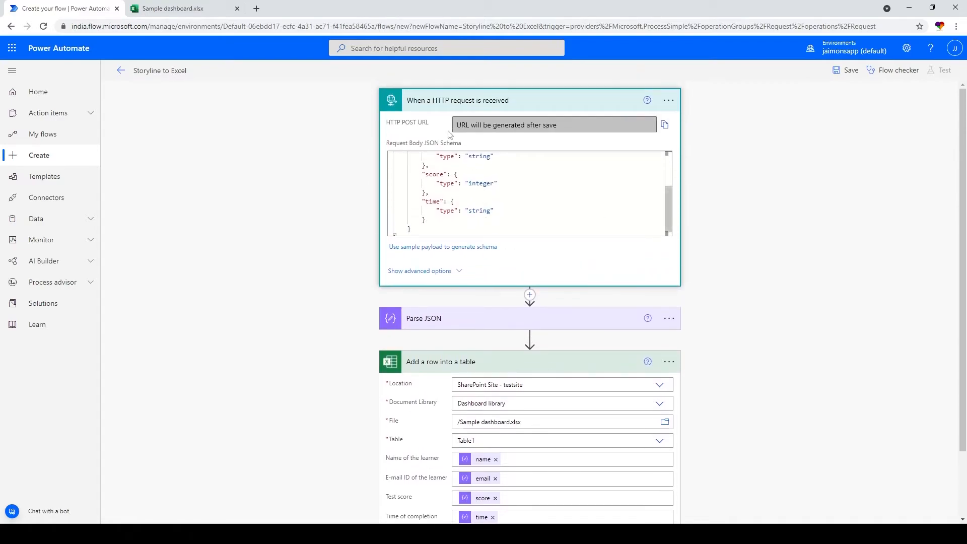
{"action": "left_click", "coordinate": [454, 103]}
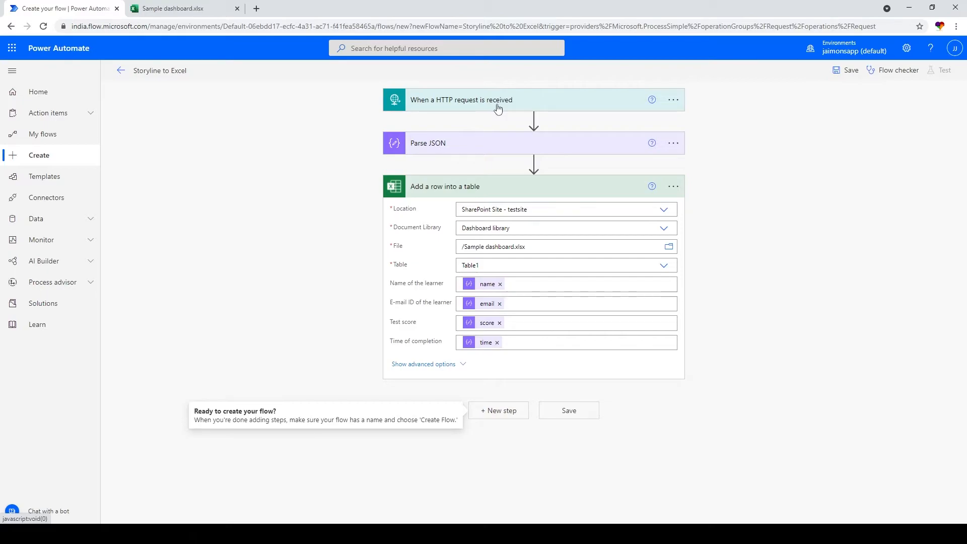
{"action": "left_click", "coordinate": [503, 190]}
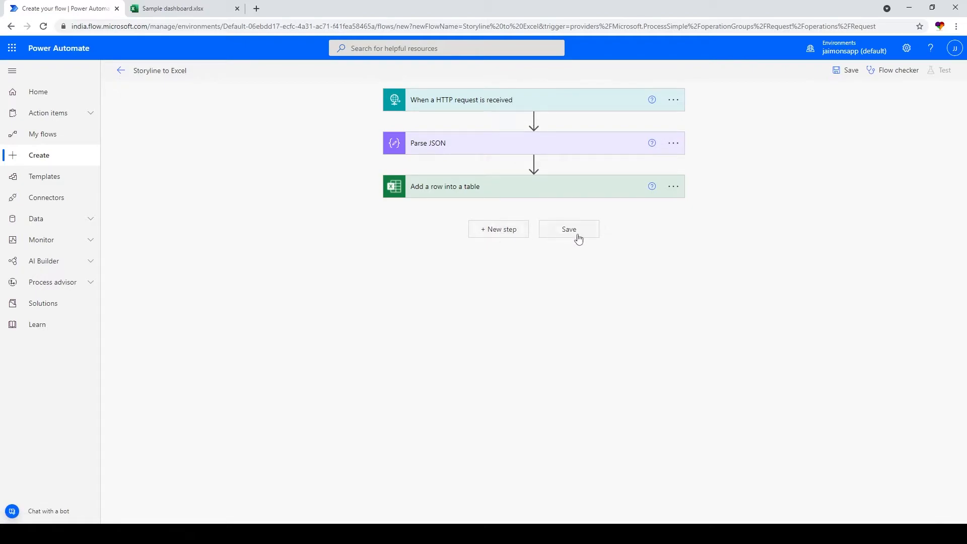
{"action": "left_click", "coordinate": [464, 101]}
{"action": "left_click", "coordinate": [529, 127]}
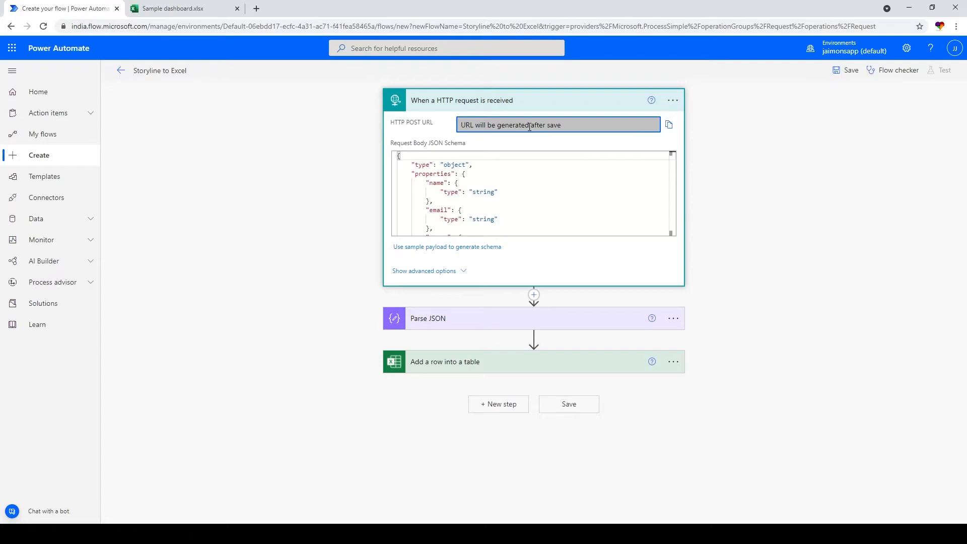
{"action": "left_click", "coordinate": [553, 407]}
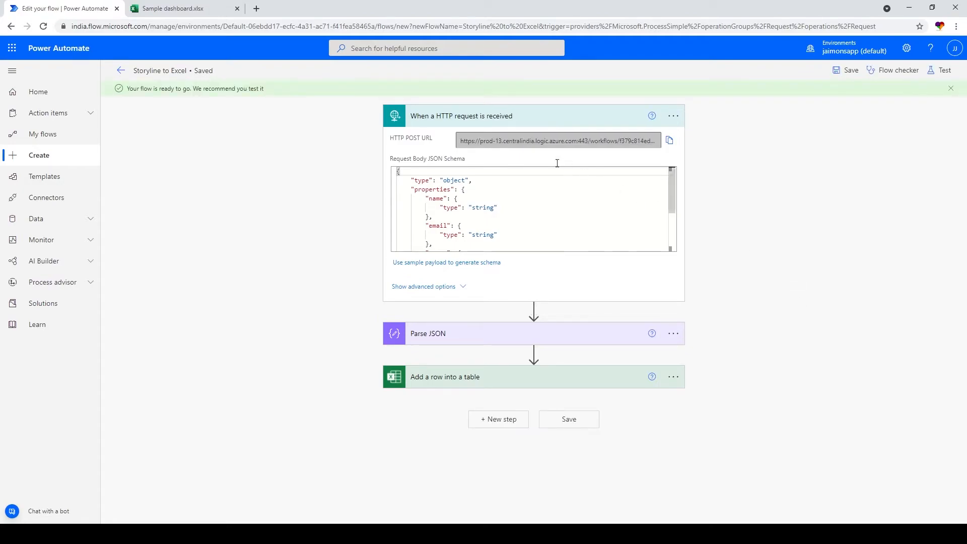
Select the entire generated HTTP POST URL in the trigger
{"action": "left_click_drag", "start_coordinate": [470, 140], "coordinate": [670, 139]}
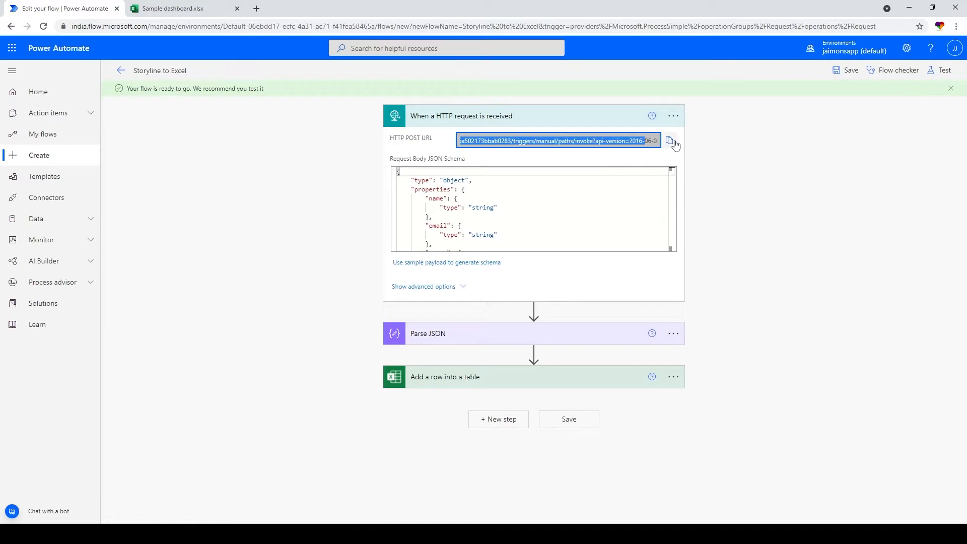
{"action": "double_click", "coordinate": [623, 142]}
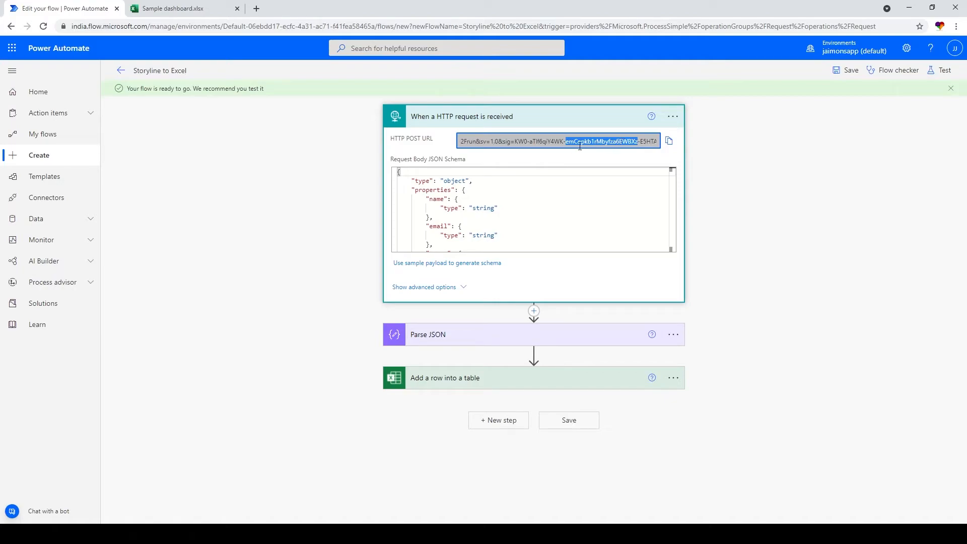
{"action": "triple_click", "coordinate": [542, 145]}
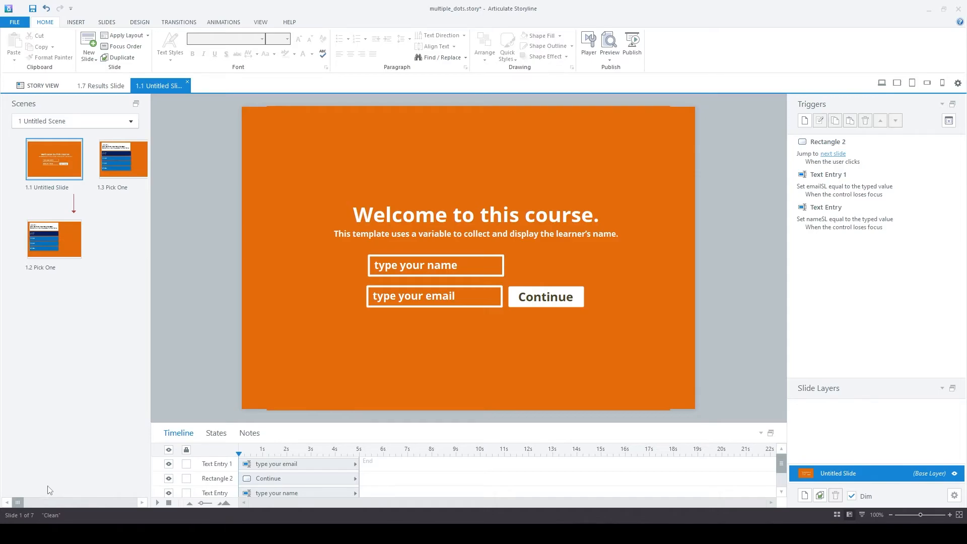
Review the 1.7 Results Slide's scoreSL triggers, then bring up the JavaScript code in Notepad++
{"action": "left_click", "coordinate": [56, 251]}
{"action": "left_click", "coordinate": [105, 171]}
{"action": "left_click", "coordinate": [7, 502]}
{"action": "left_click_drag", "start_coordinate": [21, 506], "coordinate": [129, 504]}
{"action": "left_click", "coordinate": [120, 176]}
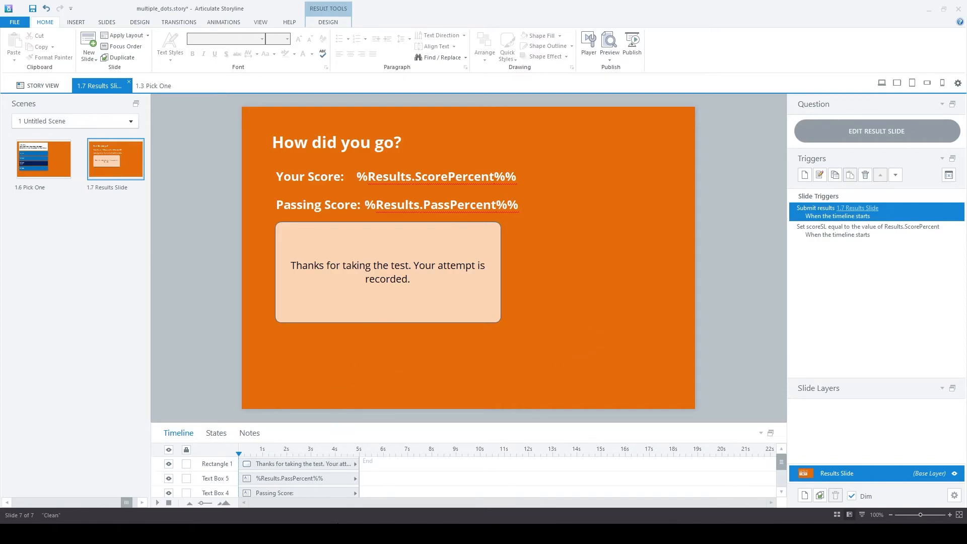
{"action": "left_click", "coordinate": [336, 534]}
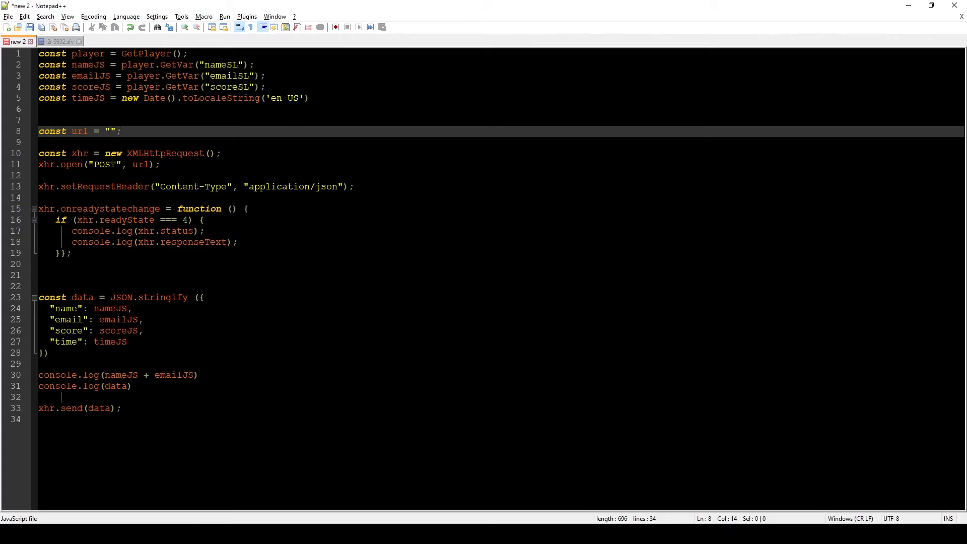
Copy the flow's HTTP POST URL from the Power Automate editor
{"action": "mouse_move", "coordinate": [272, 523]}
{"action": "left_click", "coordinate": [261, 485]}
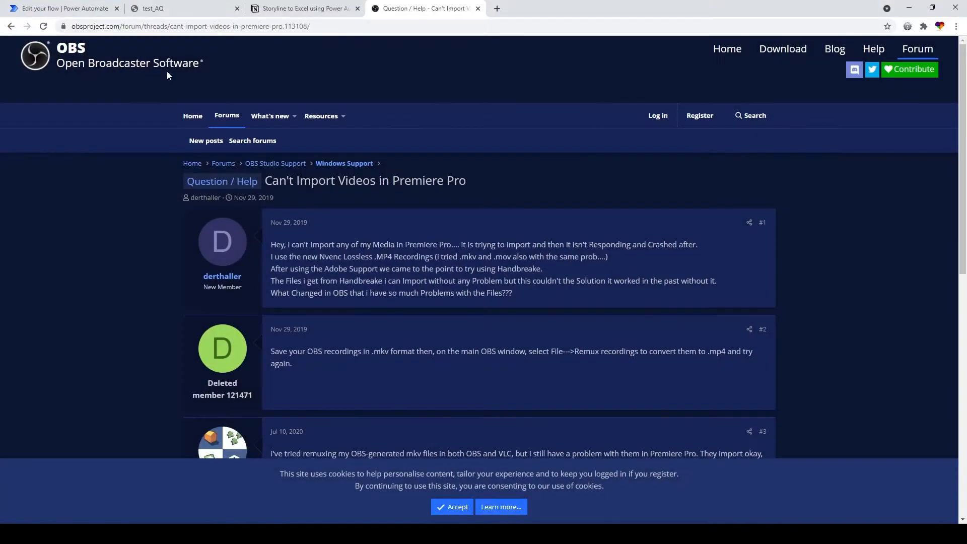
{"action": "left_click", "coordinate": [152, 8]}
{"action": "left_click", "coordinate": [63, 8]}
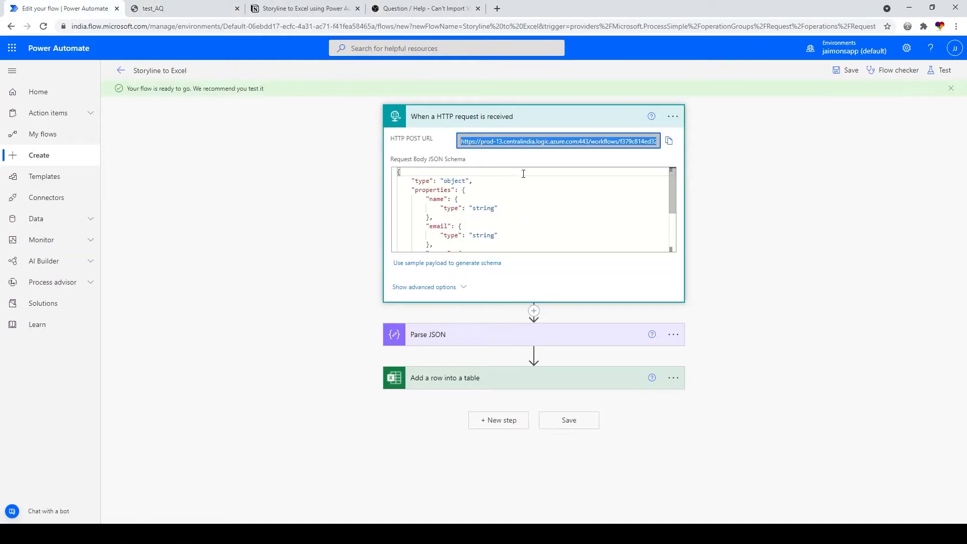
{"action": "triple_click", "coordinate": [491, 142]}
{"action": "right_click", "coordinate": [491, 142]}
{"action": "left_click", "coordinate": [520, 150]}
Paste the flow URL into the script's empty url constant quotes in Notepad++
{"action": "key", "text": "alt+Tab"}
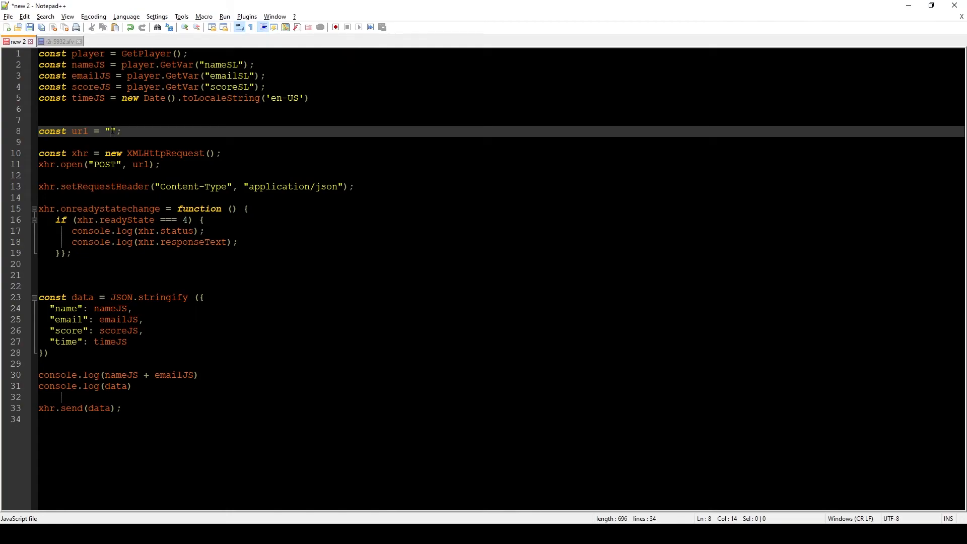
{"action": "right_click", "coordinate": [113, 131]}
{"action": "left_click", "coordinate": [136, 158]}
{"action": "left_click", "coordinate": [418, 165]}
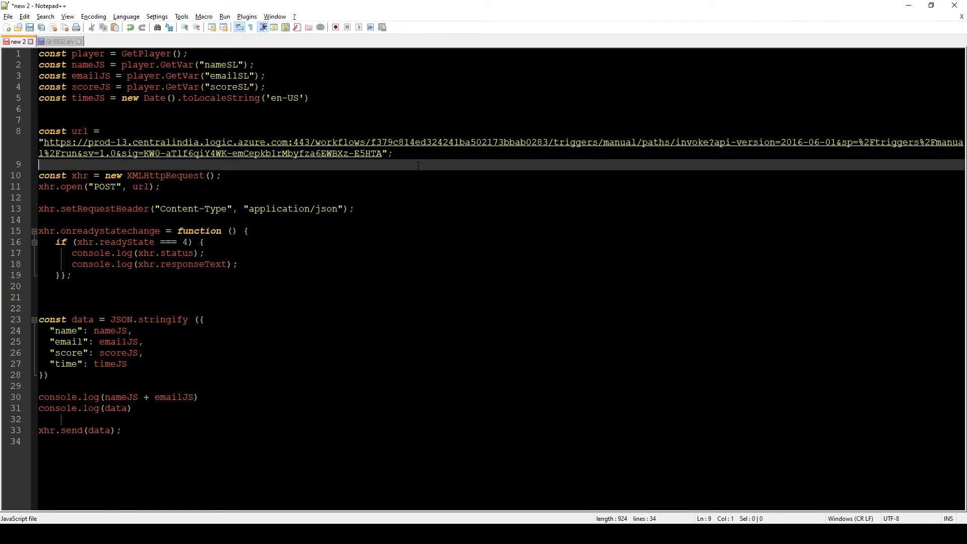
{"action": "key", "text": "ctrl+s"}
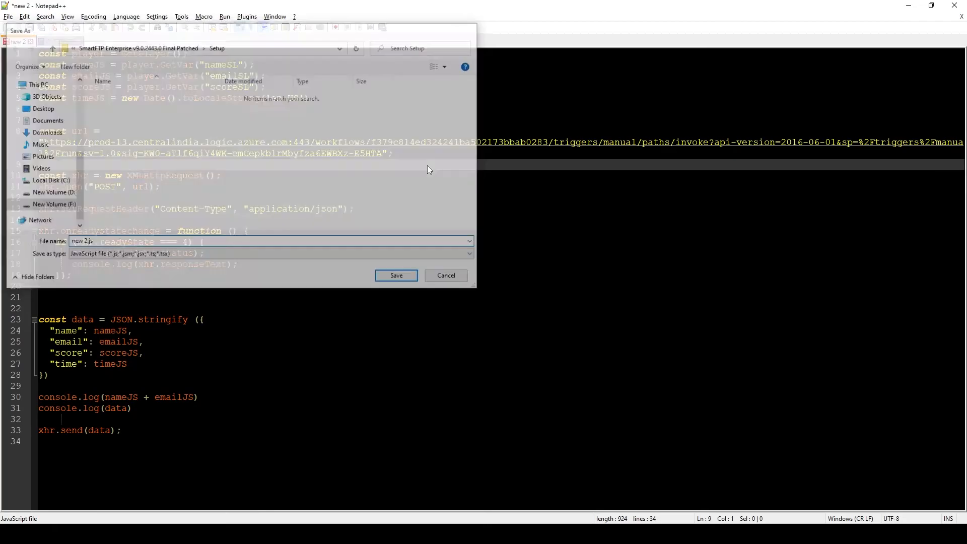
{"action": "key", "text": "Escape"}
Copy the entire script and return to Articulate Storyline
{"action": "left_click_drag", "start_coordinate": [121, 430], "coordinate": [7, 54]}
{"action": "right_click", "coordinate": [73, 55]}
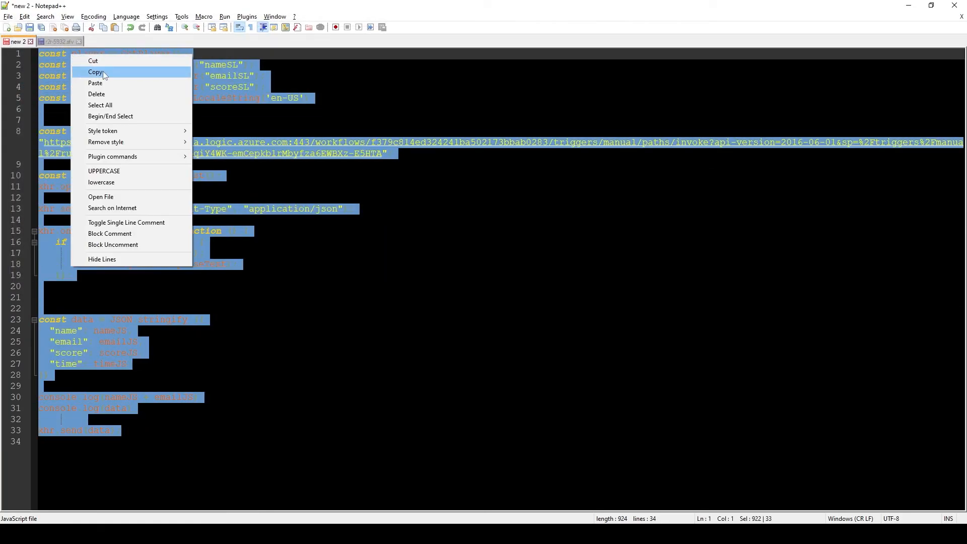
{"action": "left_click", "coordinate": [85, 74]}
{"action": "key", "text": "alt+Tab"}
{"action": "left_click", "coordinate": [624, 244]}
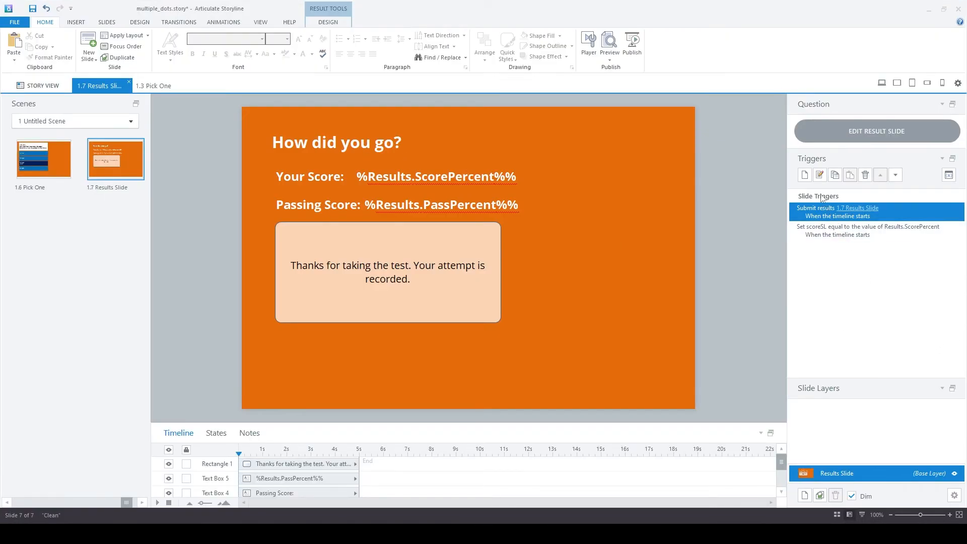
Add an Execute JavaScript trigger to the Results Slide containing the pasted POST script
{"action": "left_click", "coordinate": [857, 230]}
{"action": "left_click", "coordinate": [805, 174]}
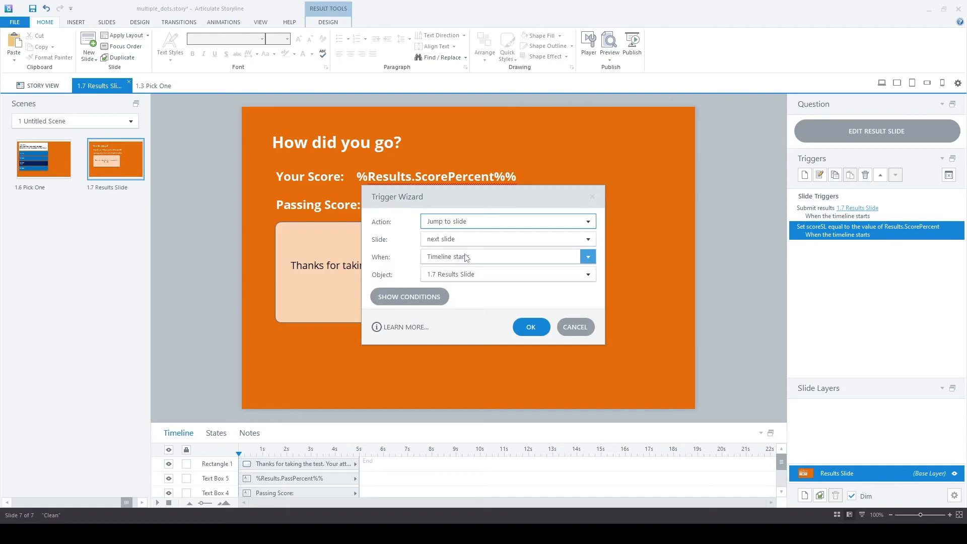
{"action": "left_click", "coordinate": [475, 222]}
{"action": "left_click", "coordinate": [459, 434]}
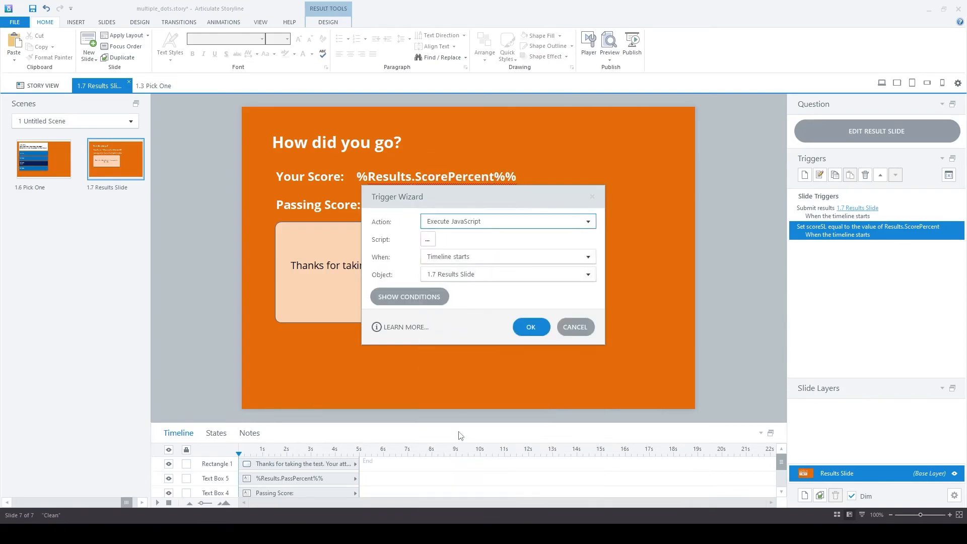
{"action": "left_click", "coordinate": [434, 242]}
{"action": "key", "text": "ctrl+v"}
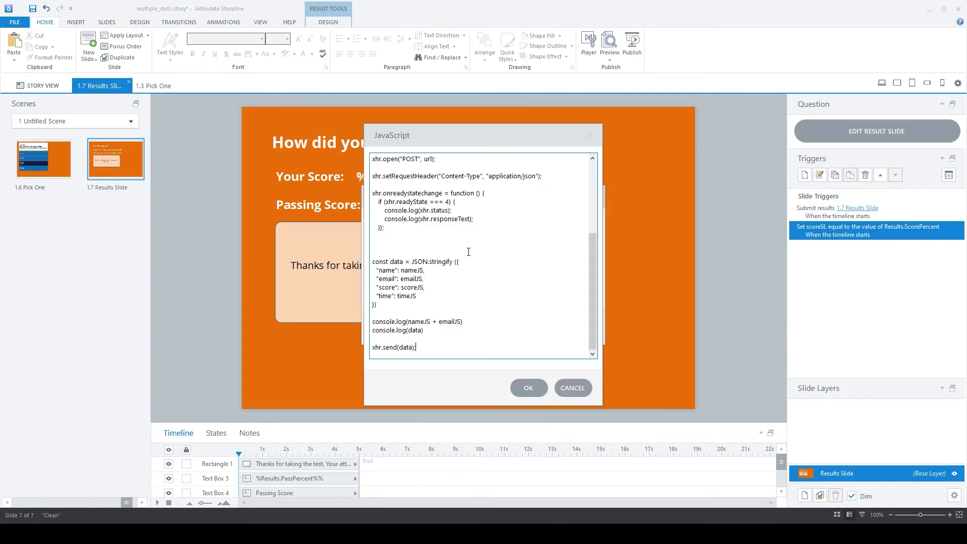
{"action": "scroll", "coordinate": [468, 252], "scroll_direction": "up", "scroll_amount": 5}
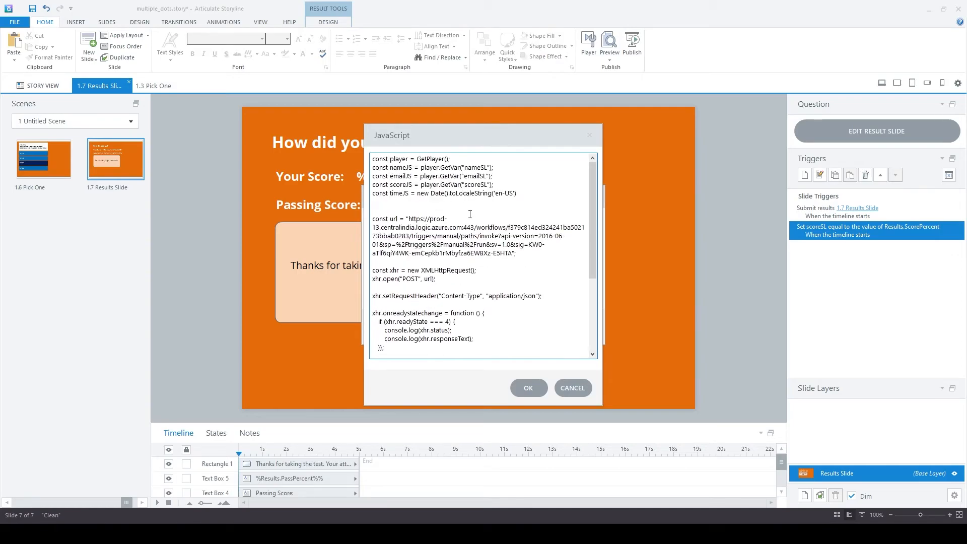
{"action": "left_click", "coordinate": [531, 388]}
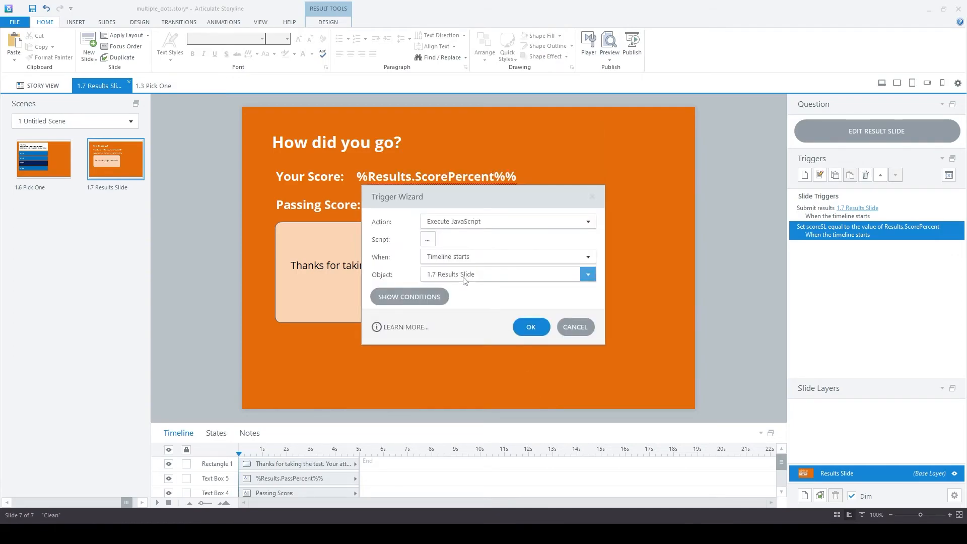
{"action": "left_click", "coordinate": [531, 328]}
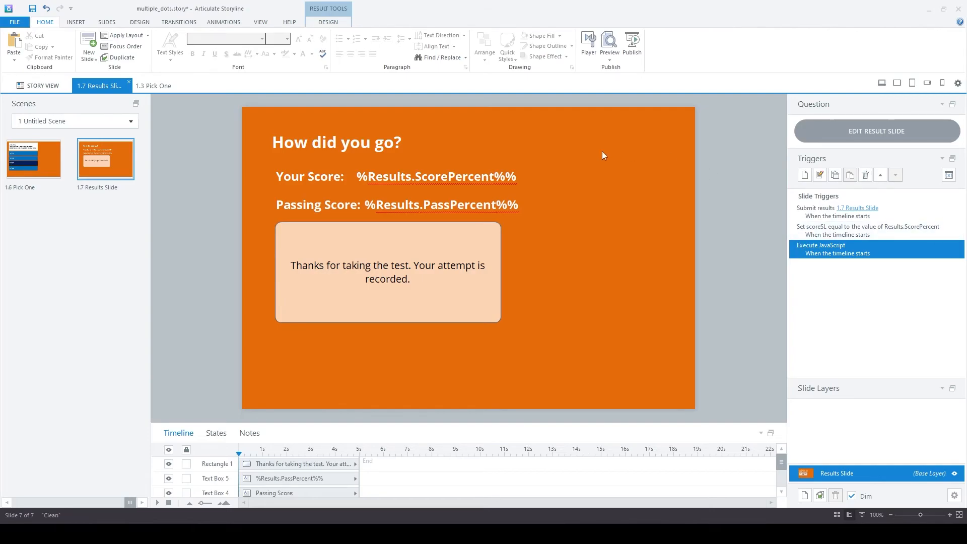
Publish the test_AQ course for Web and view the published project in the browser
{"action": "left_click", "coordinate": [633, 48]}
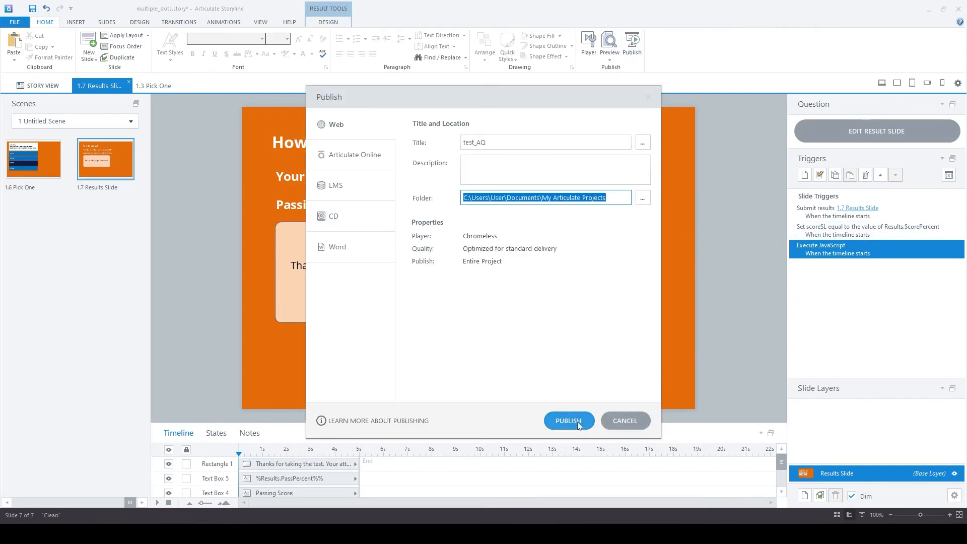
{"action": "left_click", "coordinate": [568, 421]}
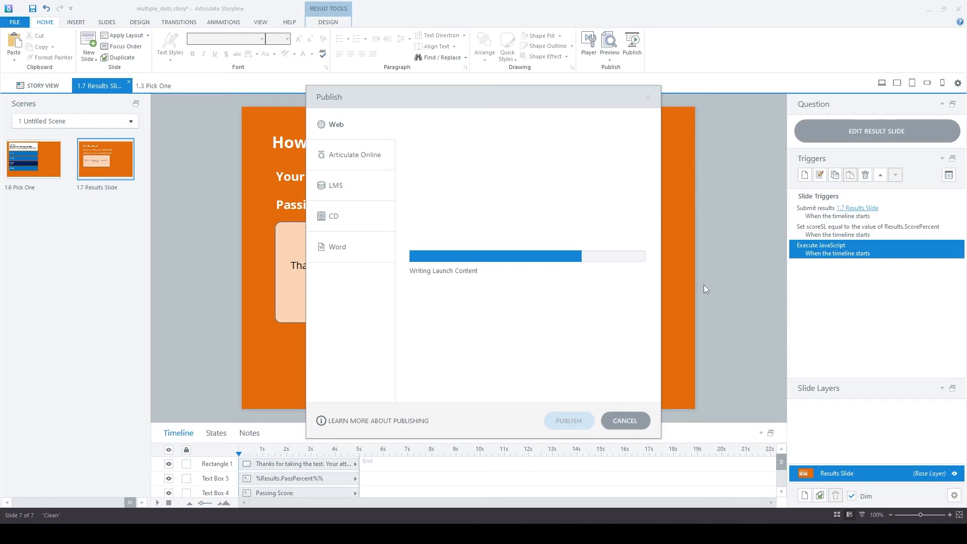
{"action": "left_click", "coordinate": [478, 260]}
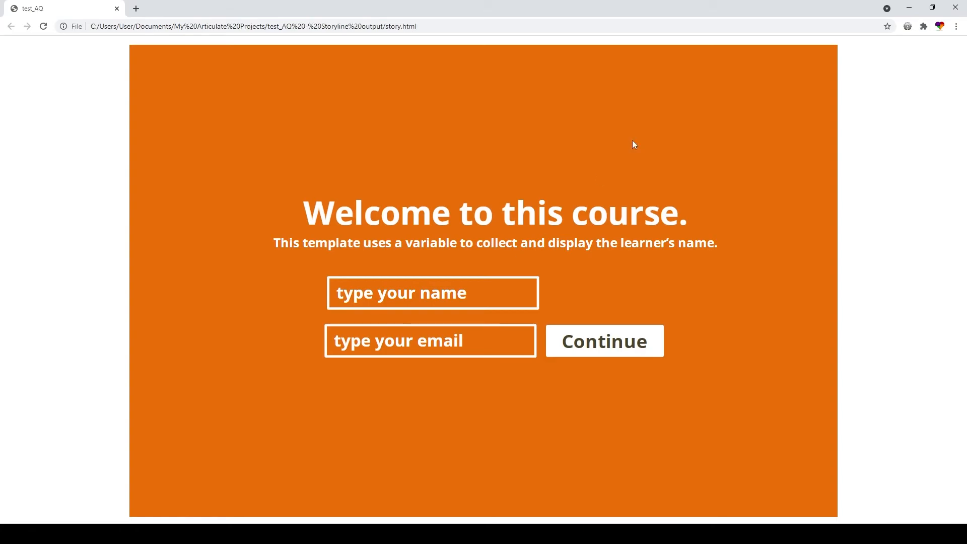
Restore the course and Excel windows so they sit side by side
{"action": "left_click", "coordinate": [932, 8]}
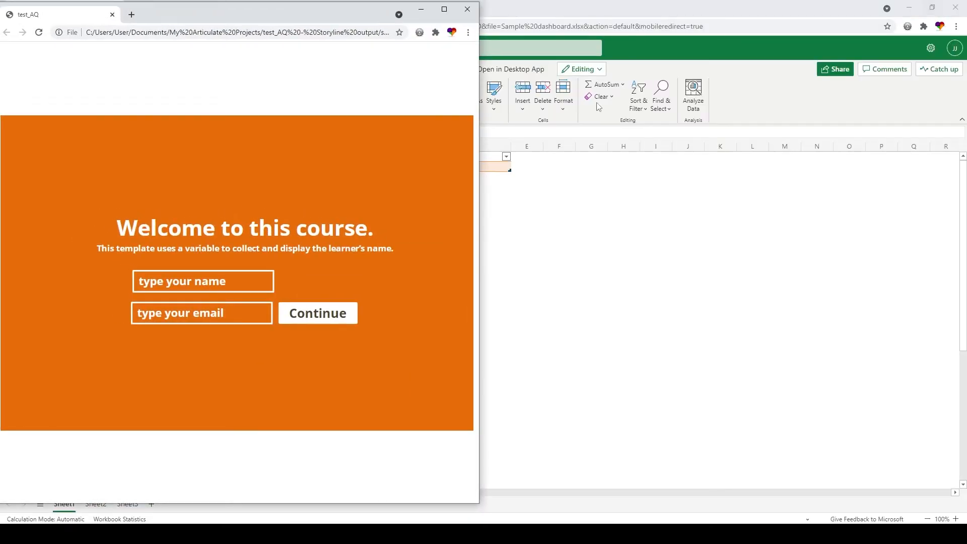
{"action": "left_click", "coordinate": [581, 16]}
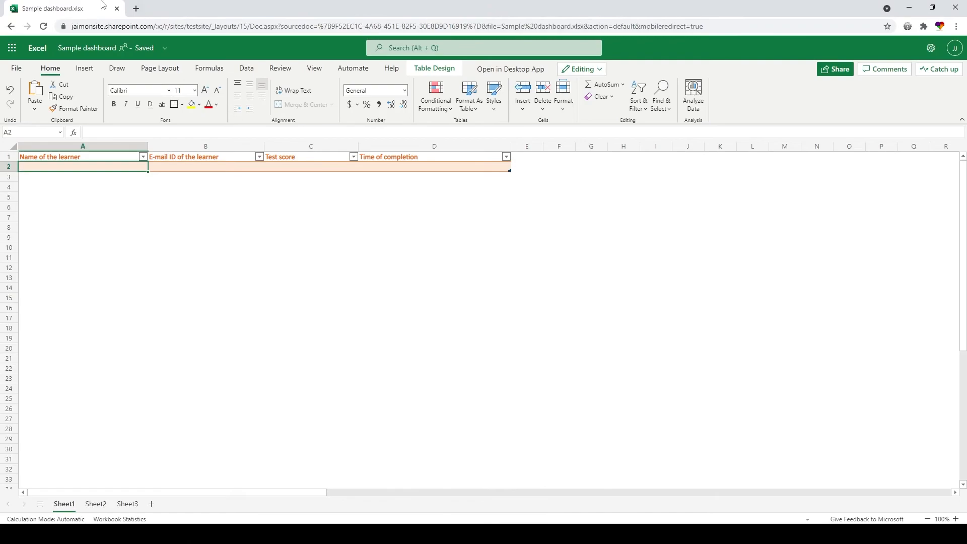
{"action": "left_click", "coordinate": [935, 7]}
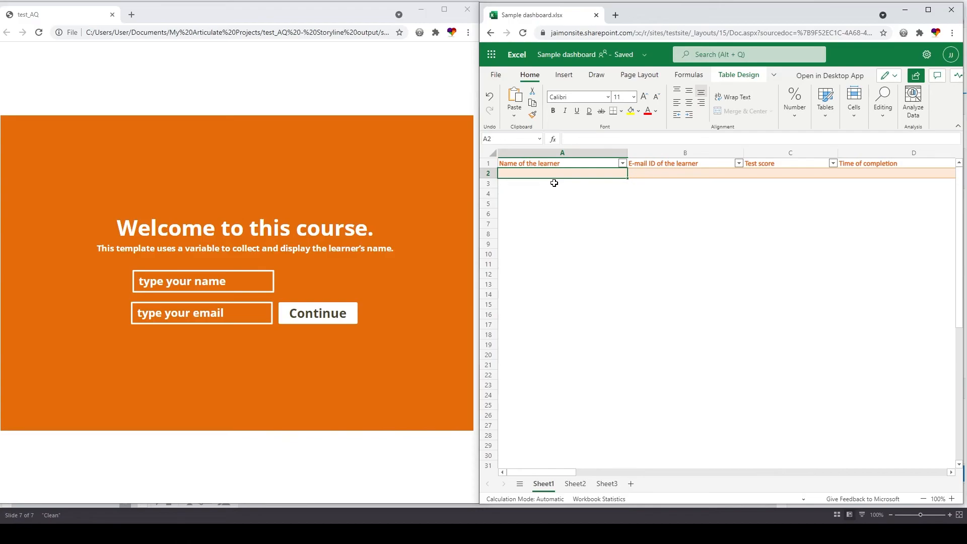
Enter the learner's name and e-mail address and continue to Question 1
{"action": "left_click", "coordinate": [209, 282]}
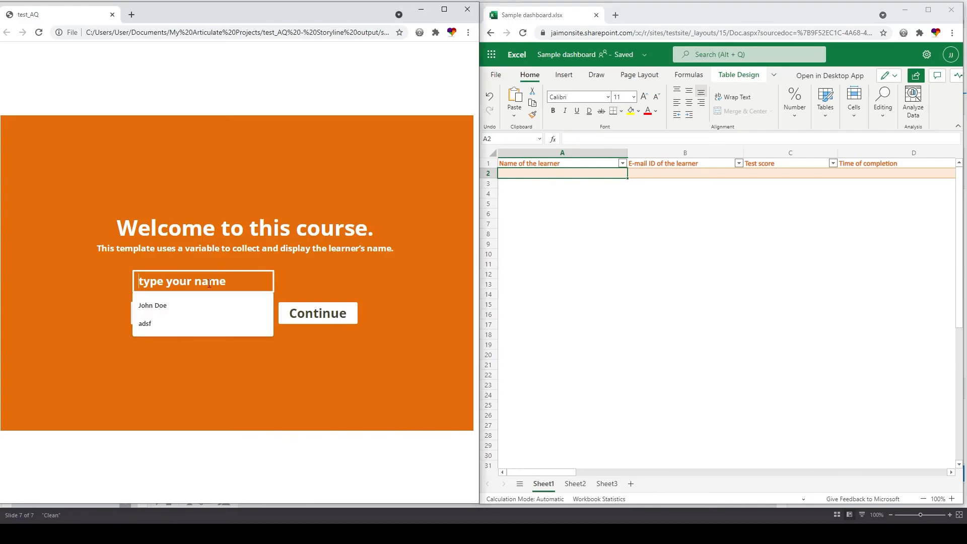
{"action": "type", "text": "John Doe"}
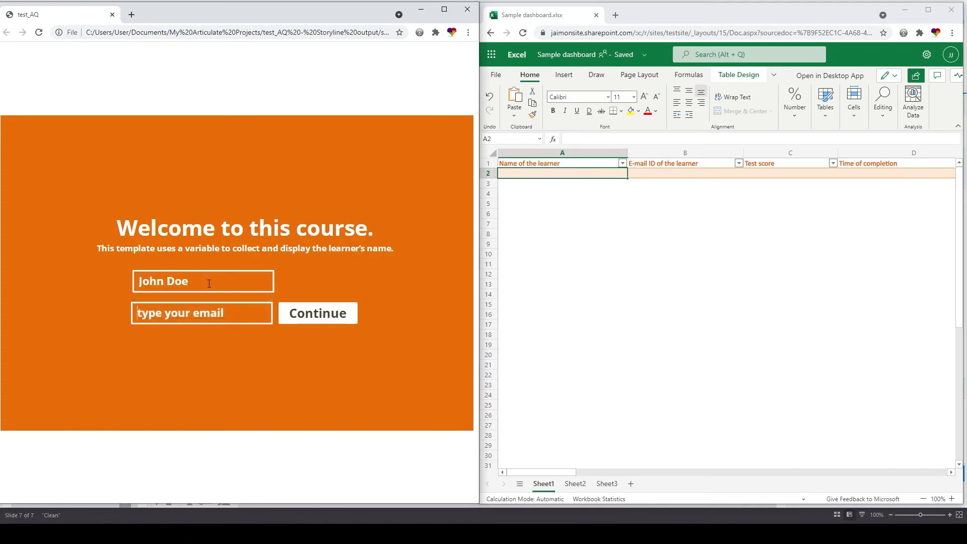
{"action": "key", "text": "Tab"}
{"action": "type", "text": "johndoe@"}
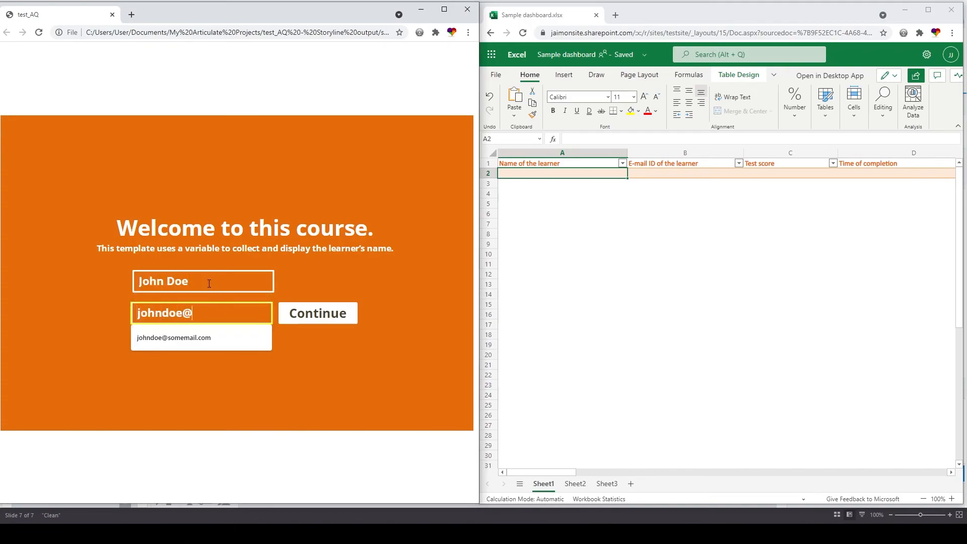
{"action": "type", "text": "somemail.com"}
{"action": "left_click", "coordinate": [299, 314]}
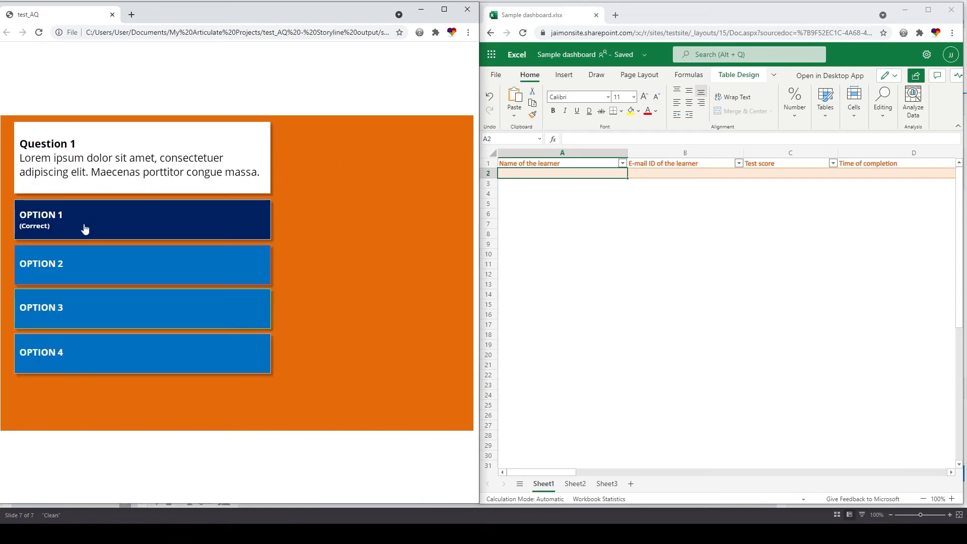
Answer Questions 1 through 4 with their correct options
{"action": "left_click", "coordinate": [85, 229]}
{"action": "left_click", "coordinate": [85, 229]}
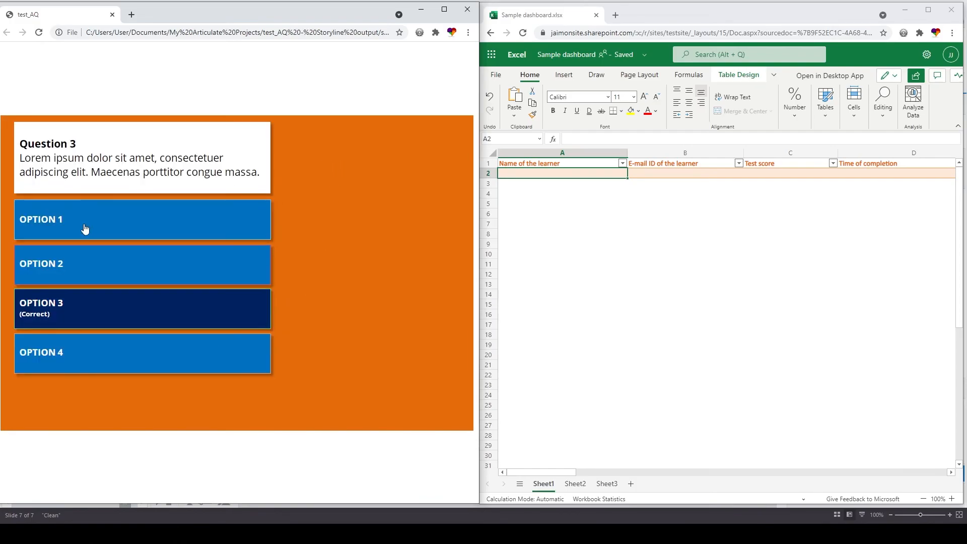
{"action": "left_click", "coordinate": [76, 309]}
{"action": "left_click", "coordinate": [76, 310]}
Answer Question 5, then check the new row's e-mail, score 100 and completion time in B2–D2
{"action": "left_click", "coordinate": [93, 308]}
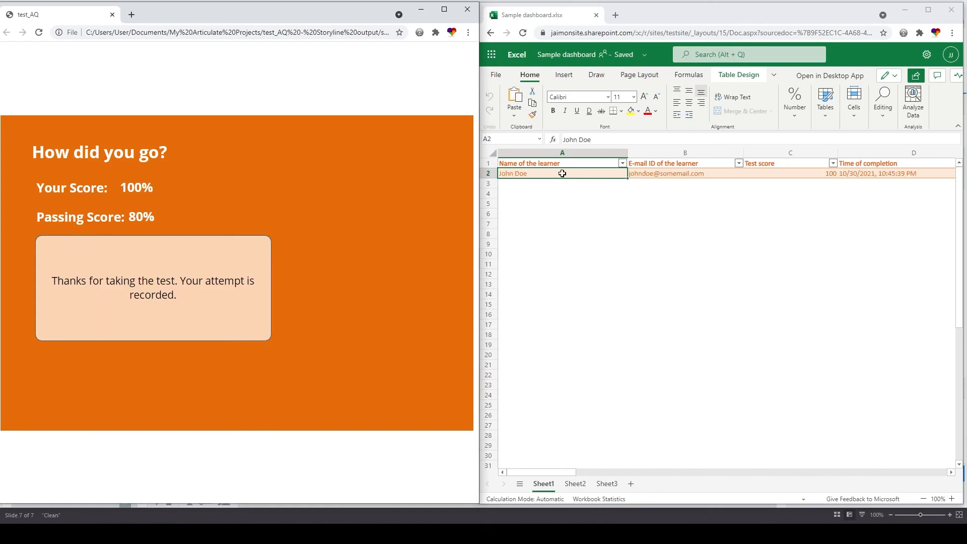
{"action": "left_click", "coordinate": [663, 175]}
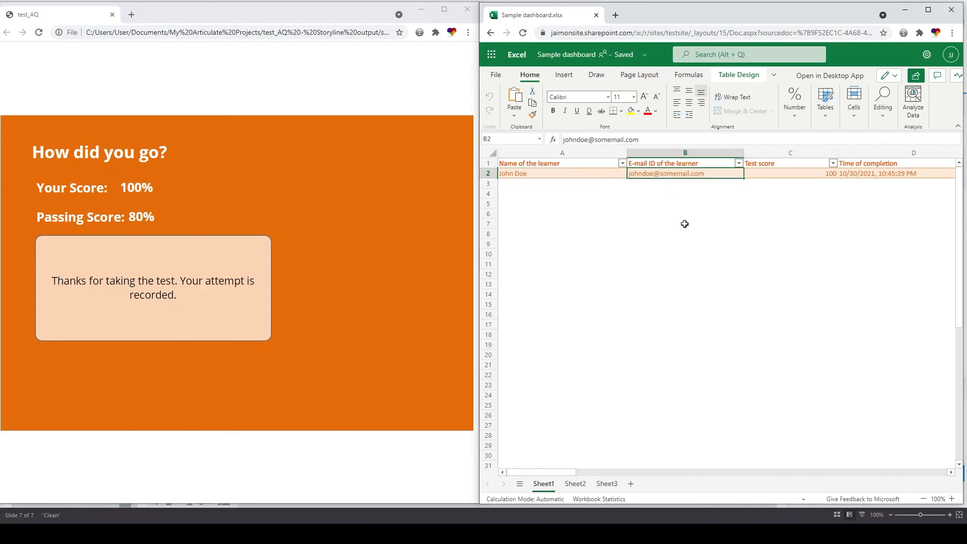
{"action": "left_click", "coordinate": [774, 175]}
{"action": "left_click", "coordinate": [880, 174]}
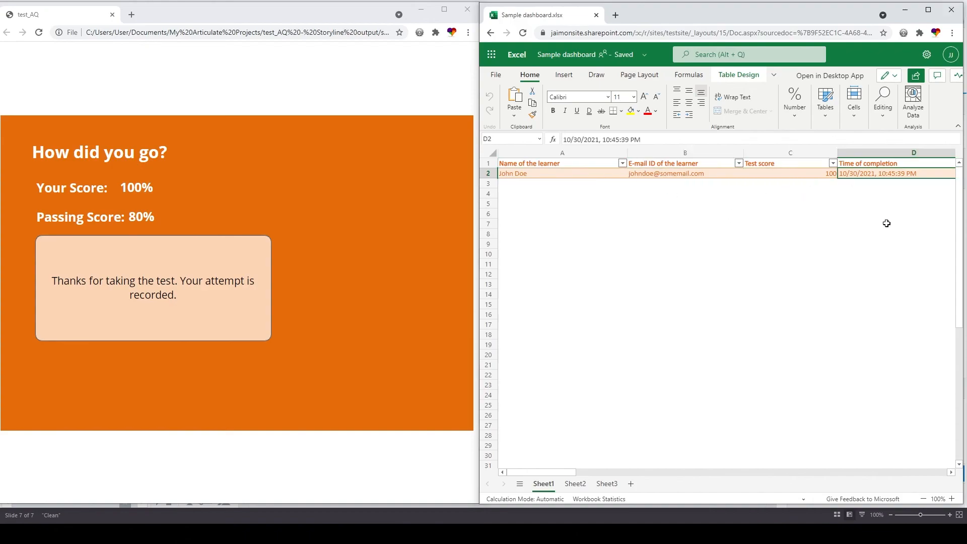